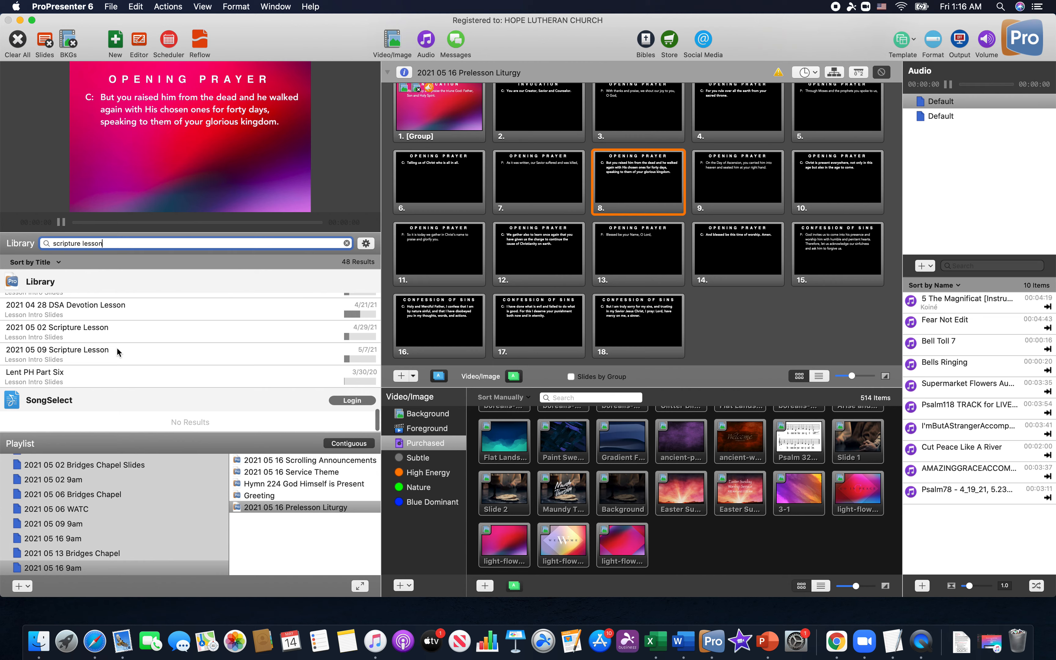
Duplicate the 2021 05 09 Scripture Lesson presentation in the library.
scroll(116, 347, up, 5)
scroll(116, 346, down, 5)
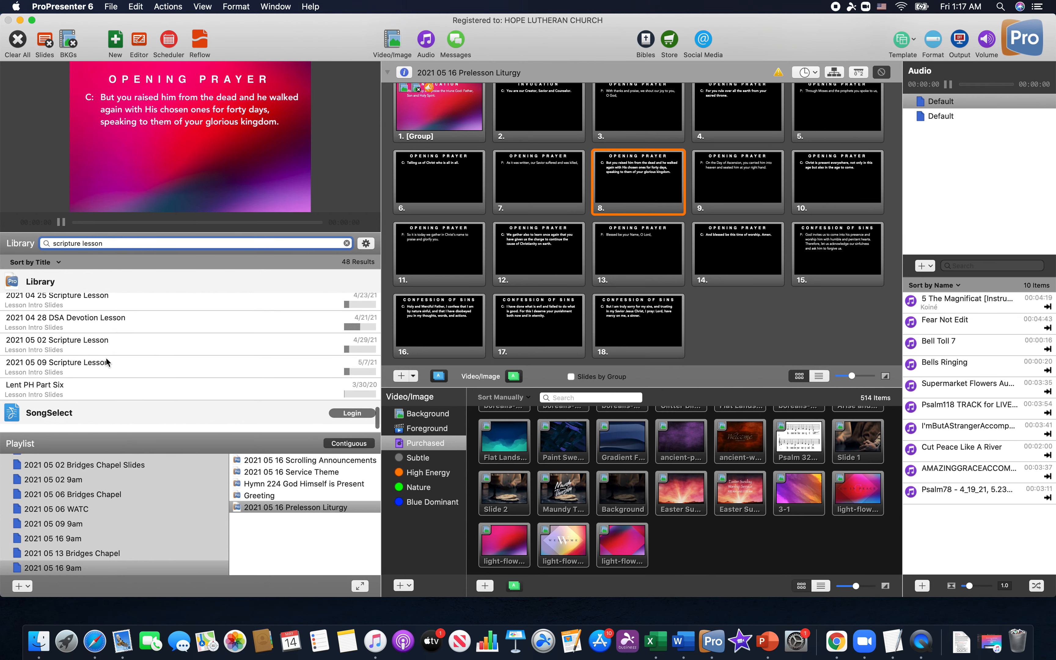
click(98, 368)
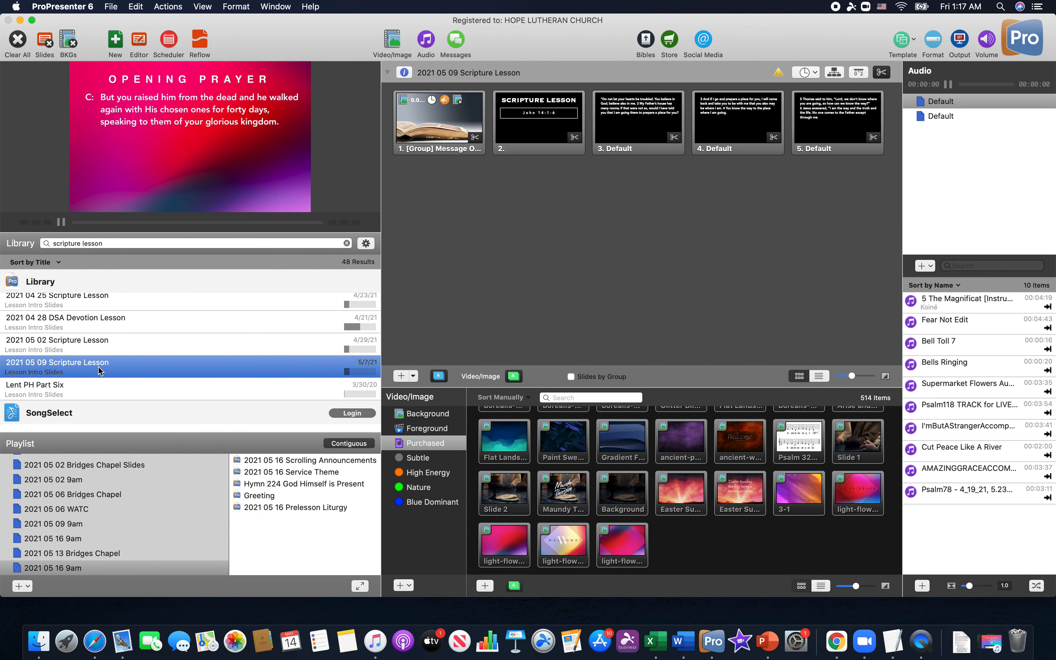
click(138, 8)
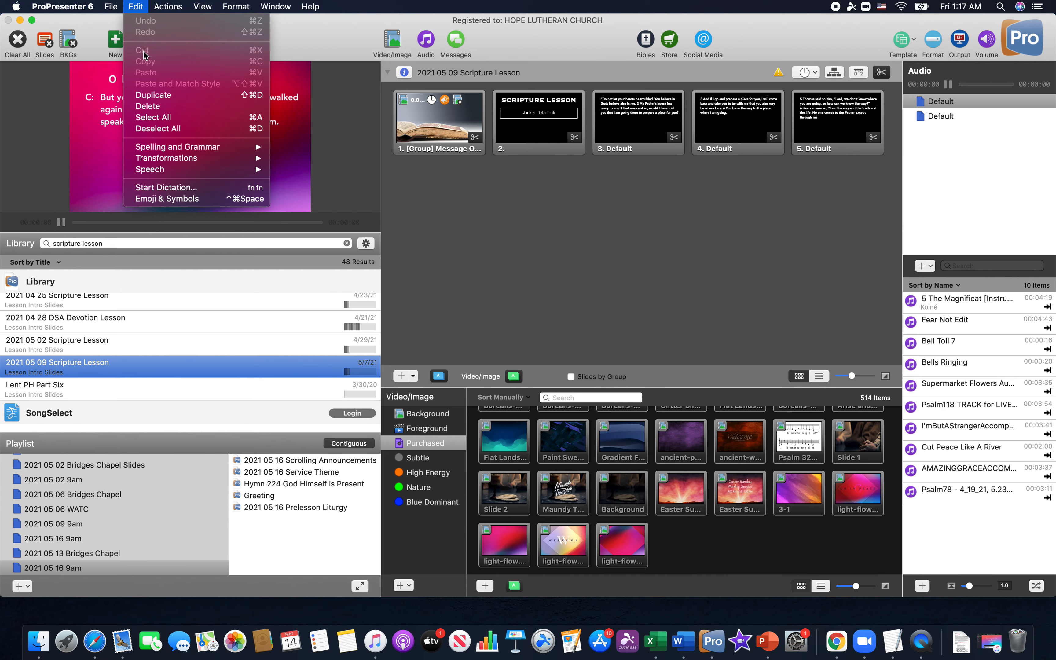
click(150, 96)
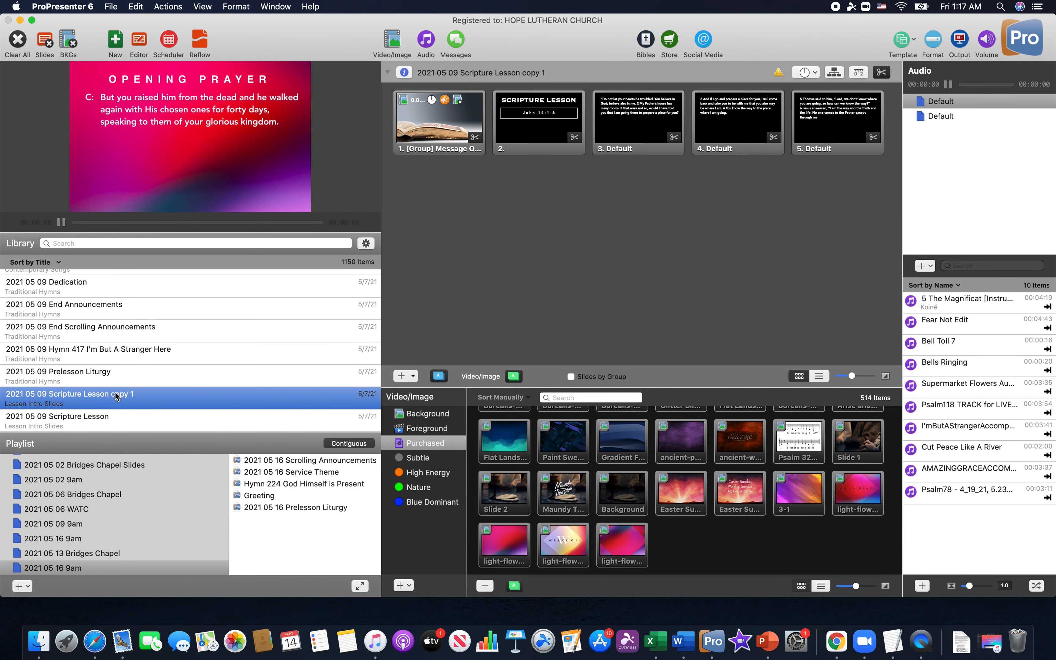
Rename the duplicated presentation as 2021 05 16 Scripture Lesson.
click(77, 397)
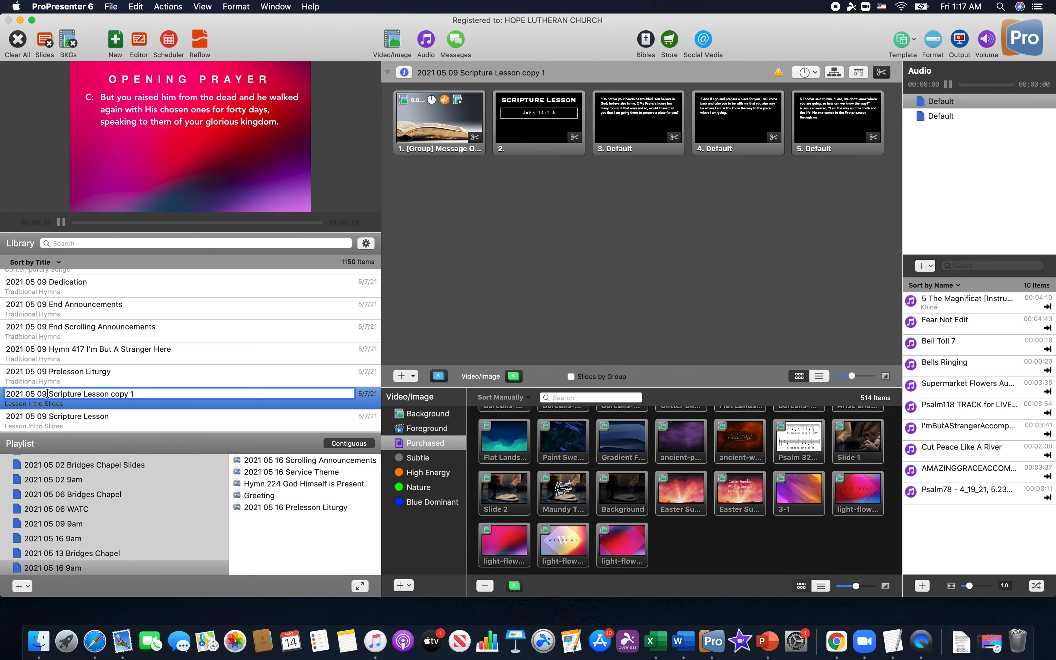
drag(47, 393, 41, 393)
text(16)
key(BackSpace)
key(BackSpace)
key(BackSpace)
key(BackSpace)
key(Return)
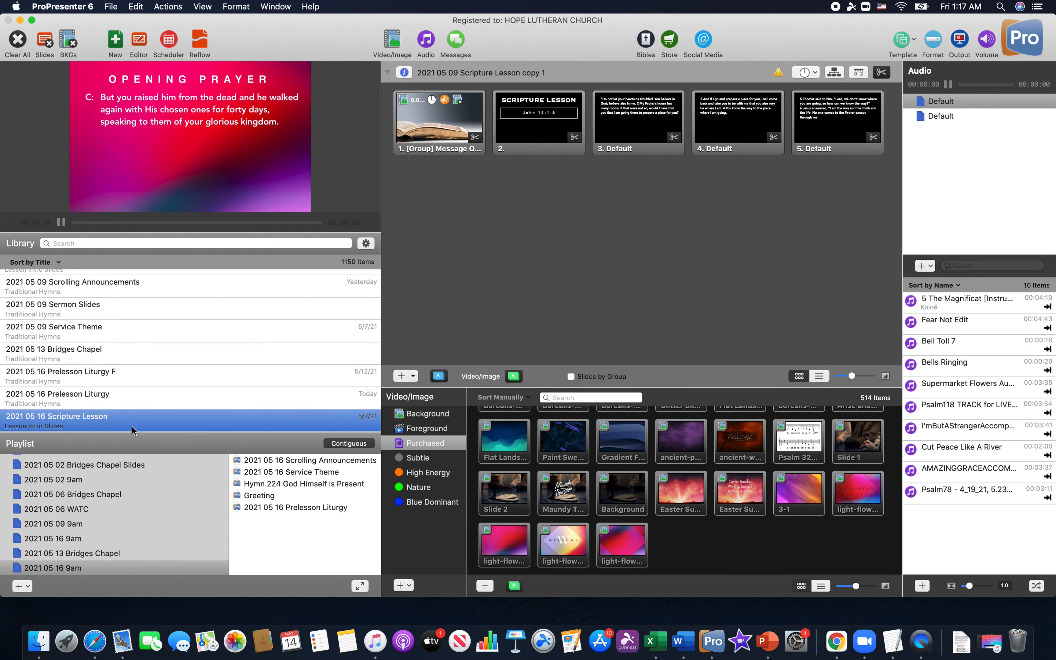
Add 2021 05 16 Scripture Lesson to the 2021 05 16 9am playlist after the Prelesson Liturgy and display its slides.
scroll(129, 425, down, 2)
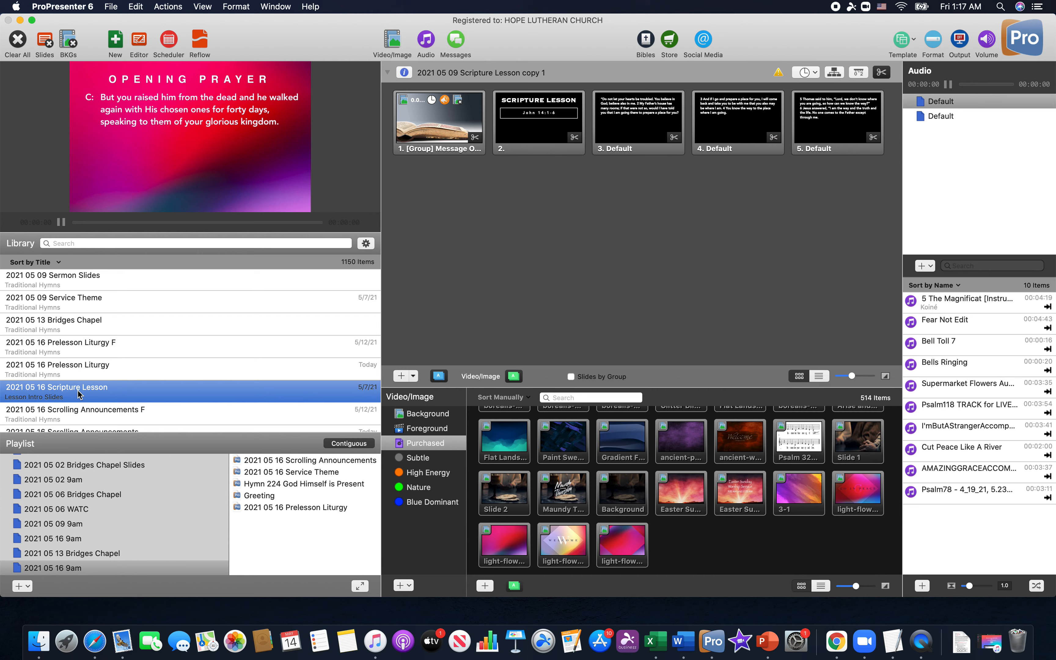
drag(80, 394, 250, 529)
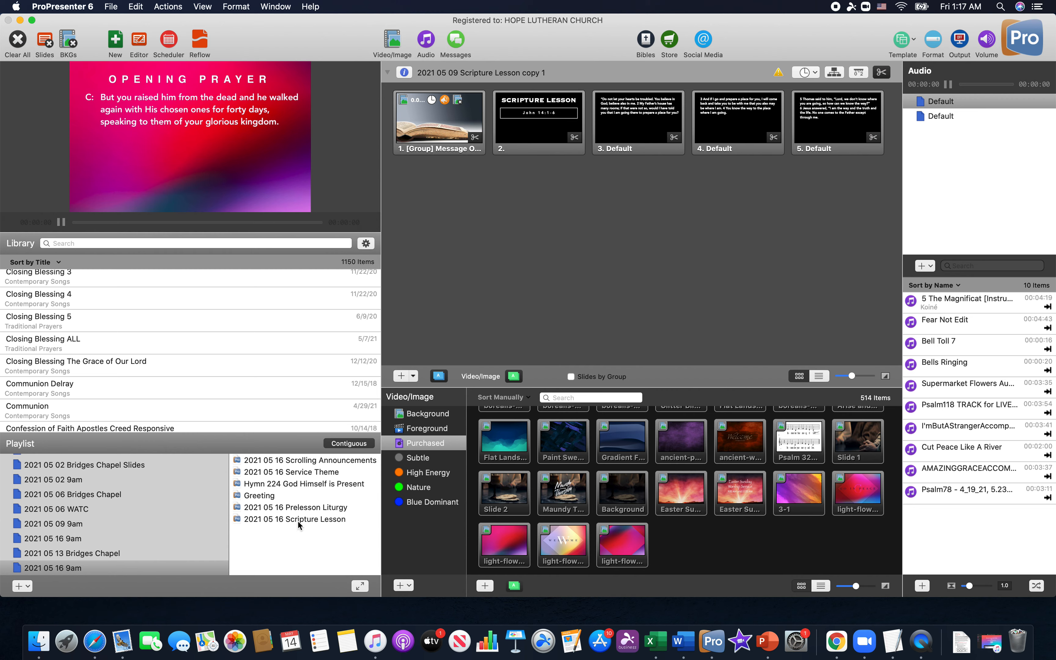
click(300, 521)
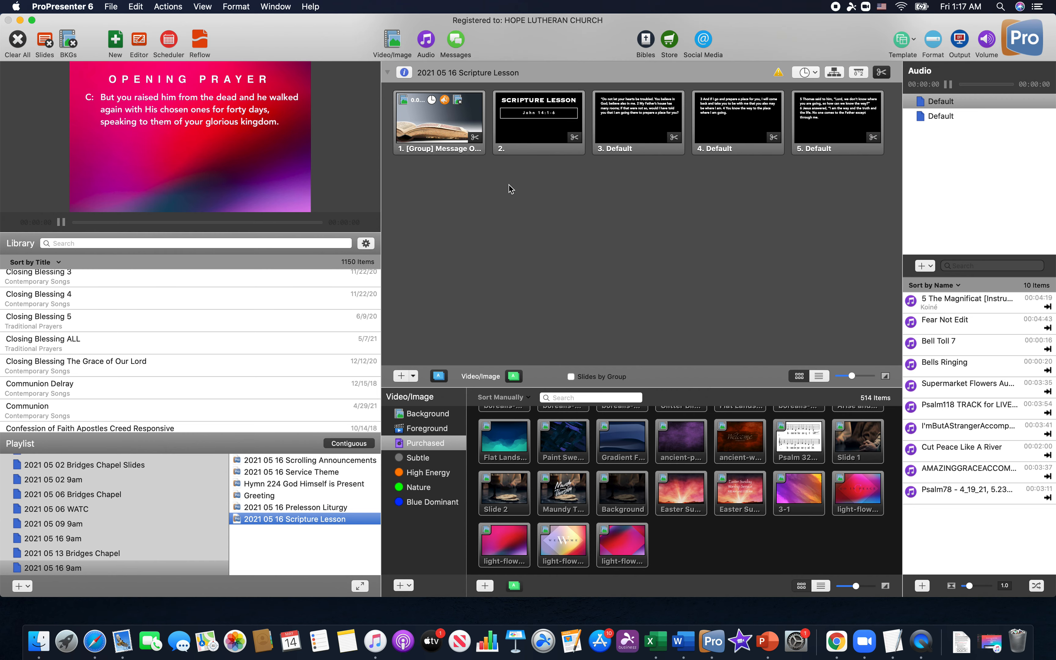
Delete slides 4 and 5, which hold the rest of the old reading.
click(747, 124)
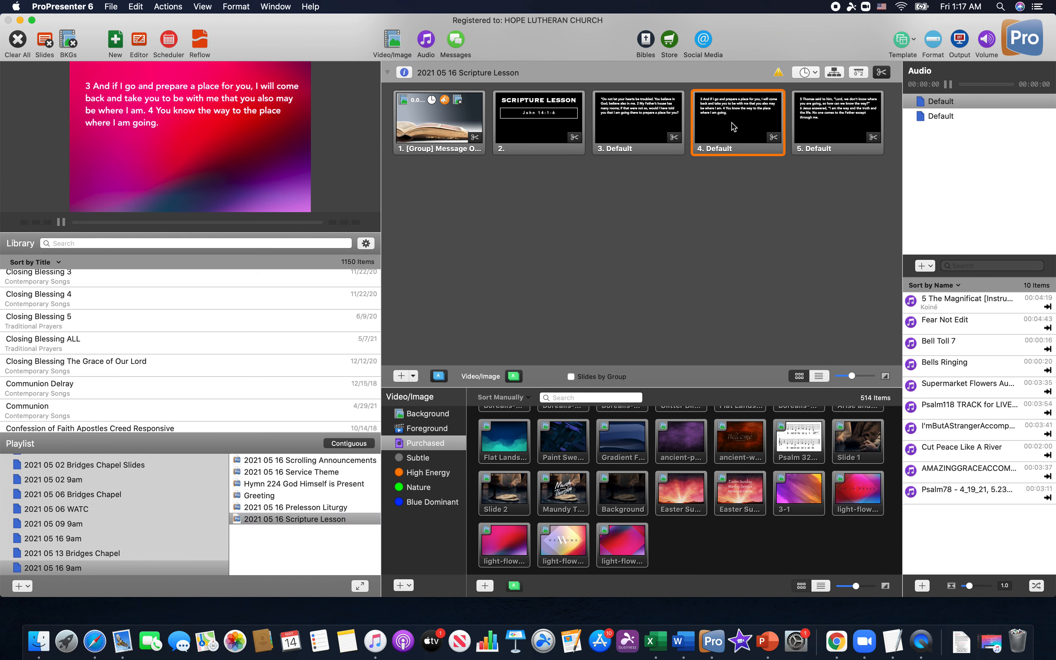
shift+click(820, 133)
key(Delete)
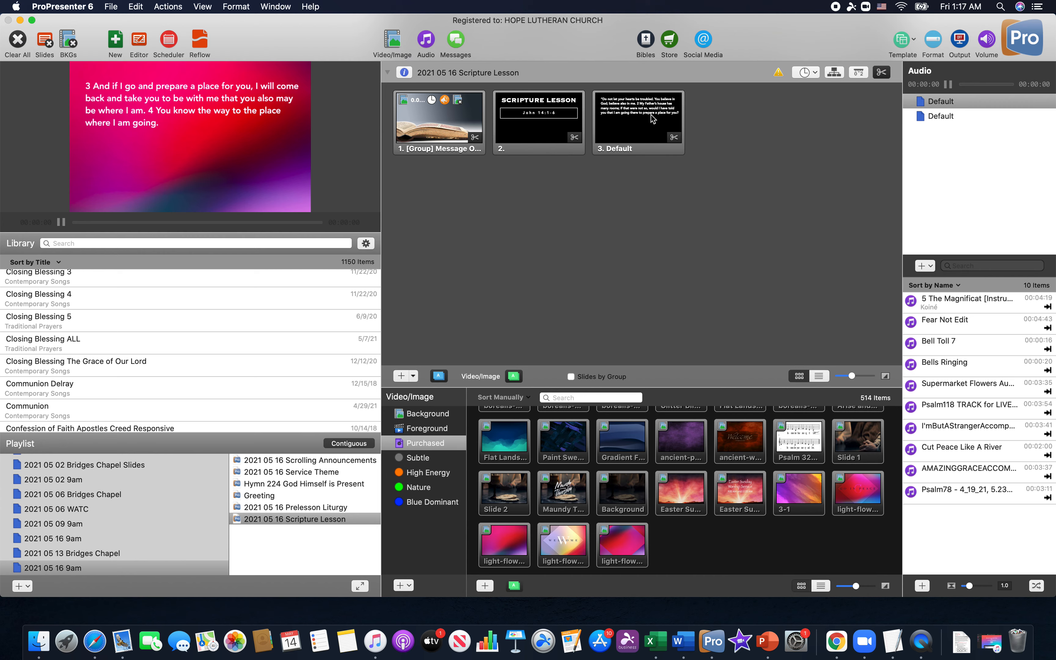
Show the opening Bible image slide and advance to the Scripture Lesson title slide to check how they look together.
click(533, 120)
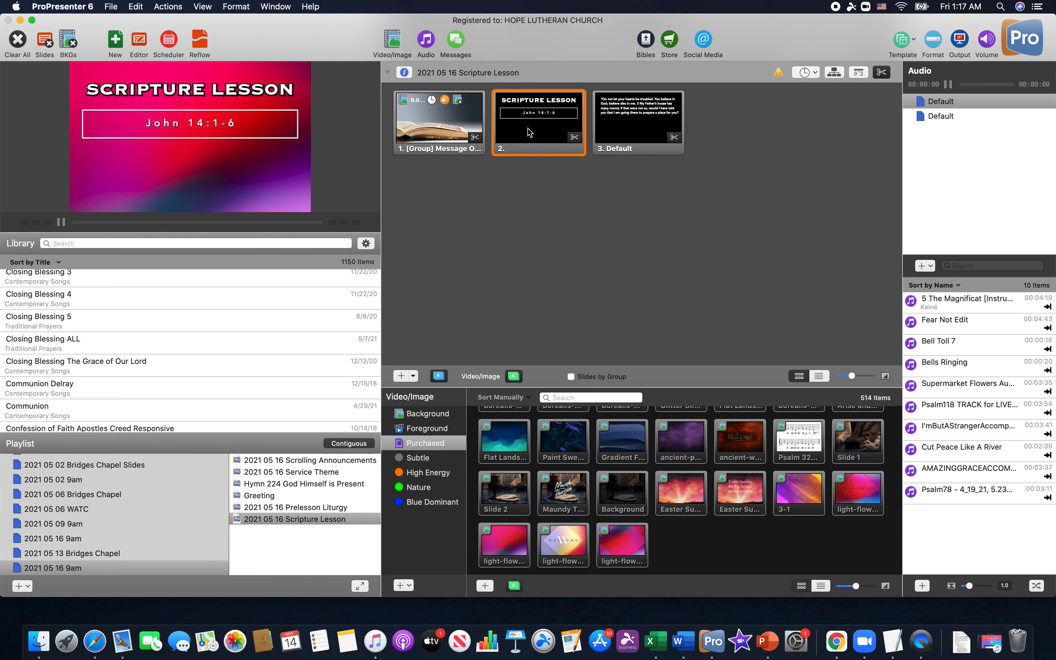
click(454, 123)
key(Right)
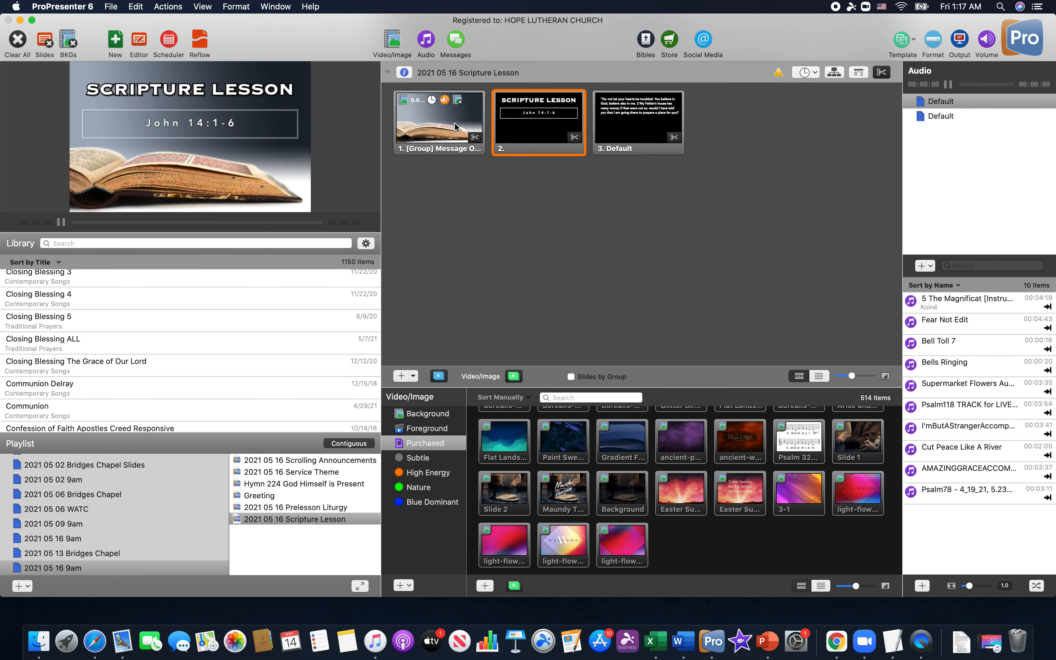
Open slide 2 for editing and copy the Scripture Lesson reference "2 Corinthians 5:11-6:2" from the Word service document.
click(545, 115)
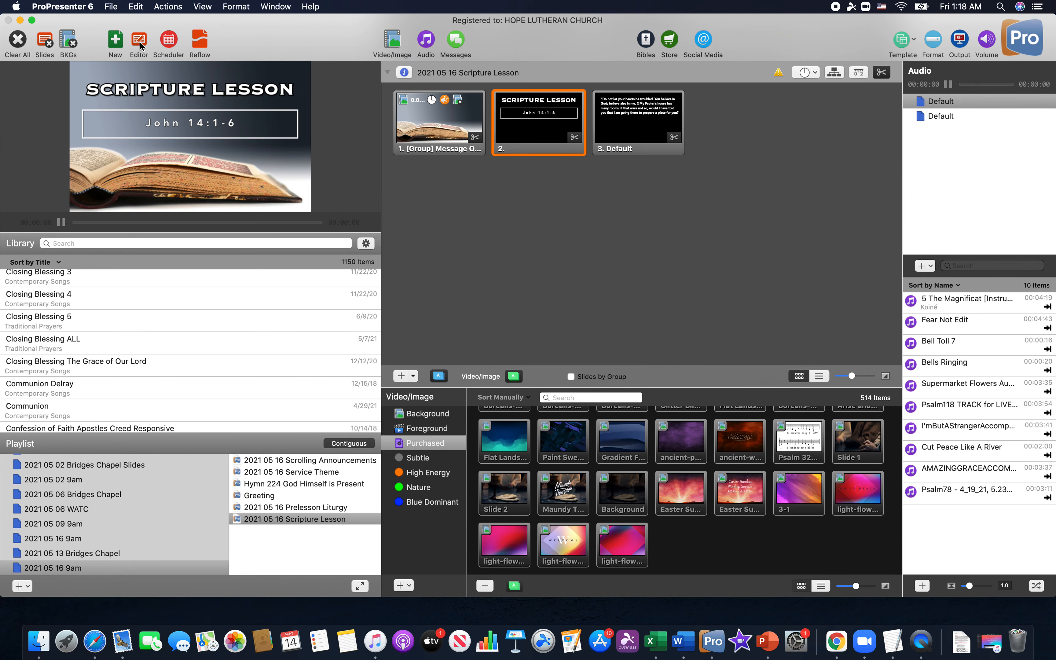
click(138, 51)
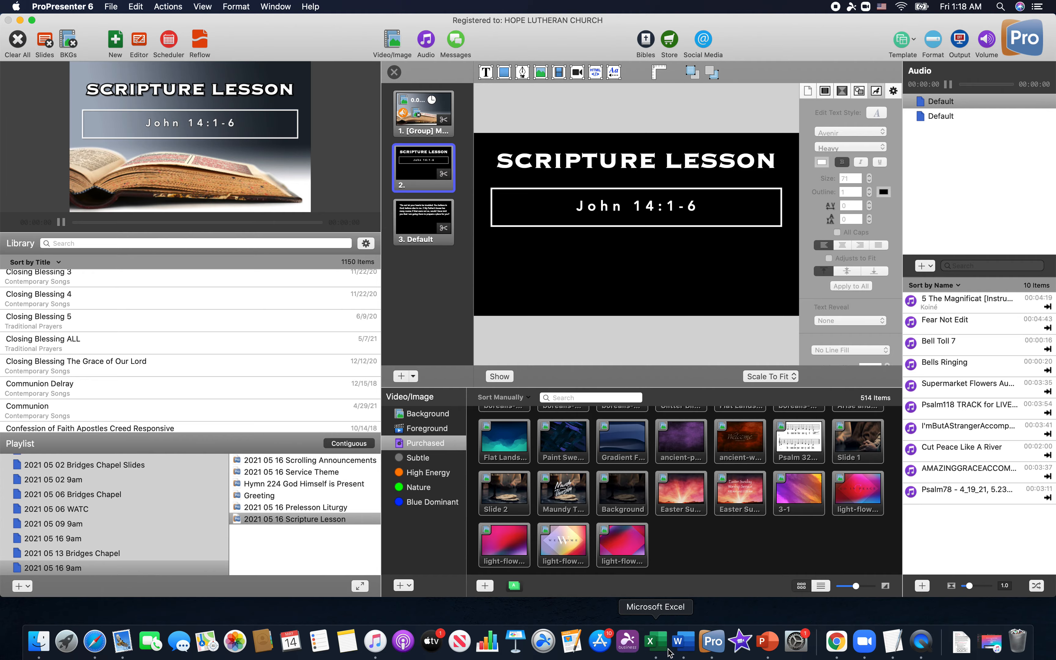
click(684, 648)
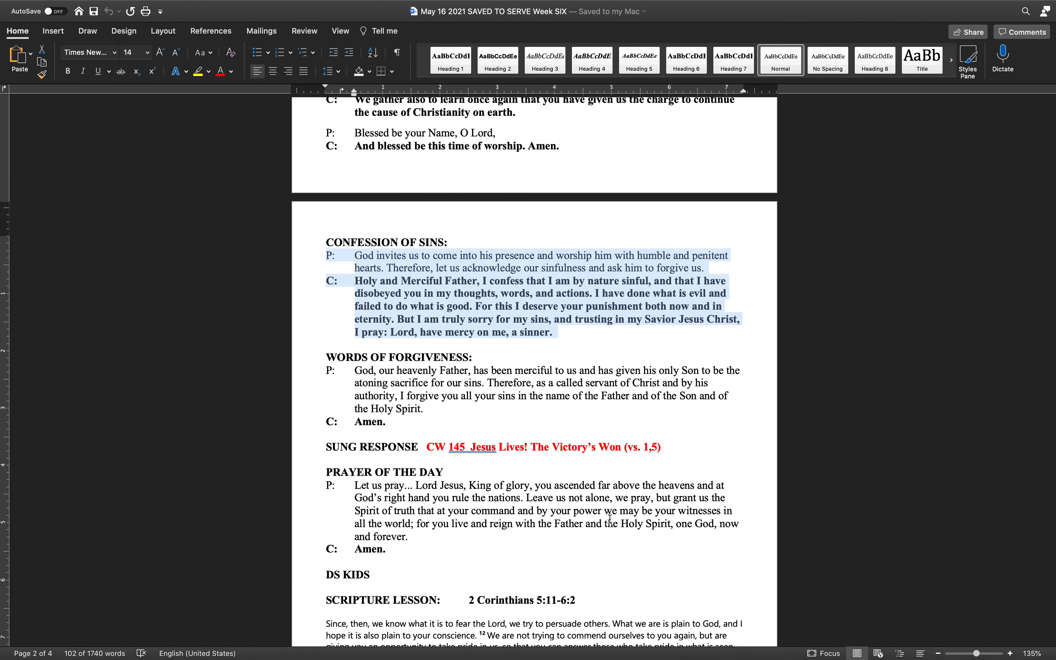
scroll(533, 396, down, 10)
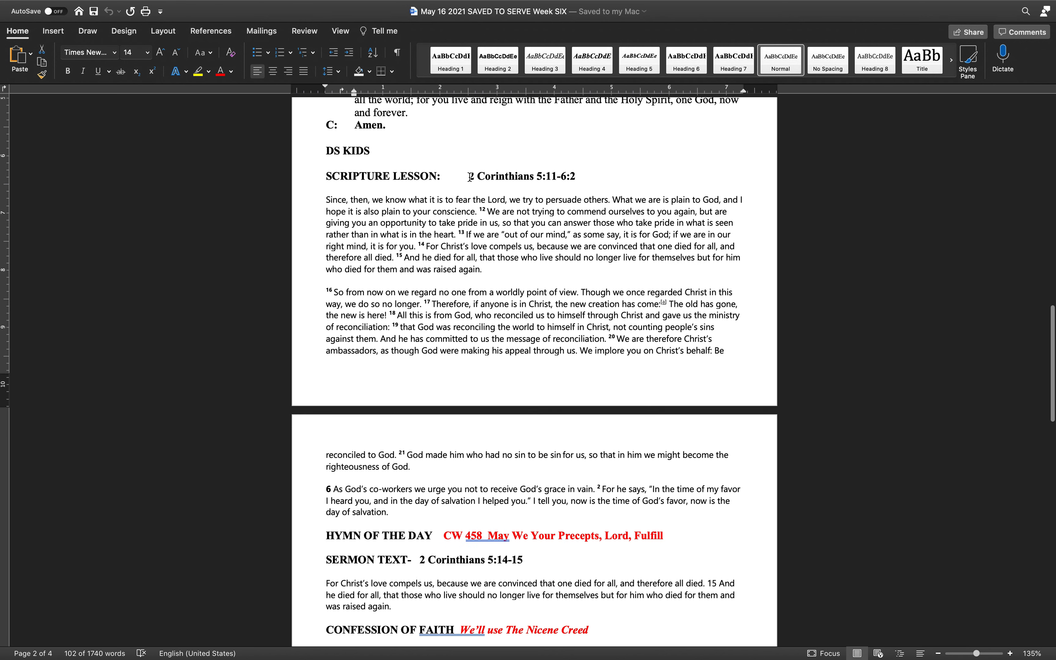
drag(470, 177, 574, 178)
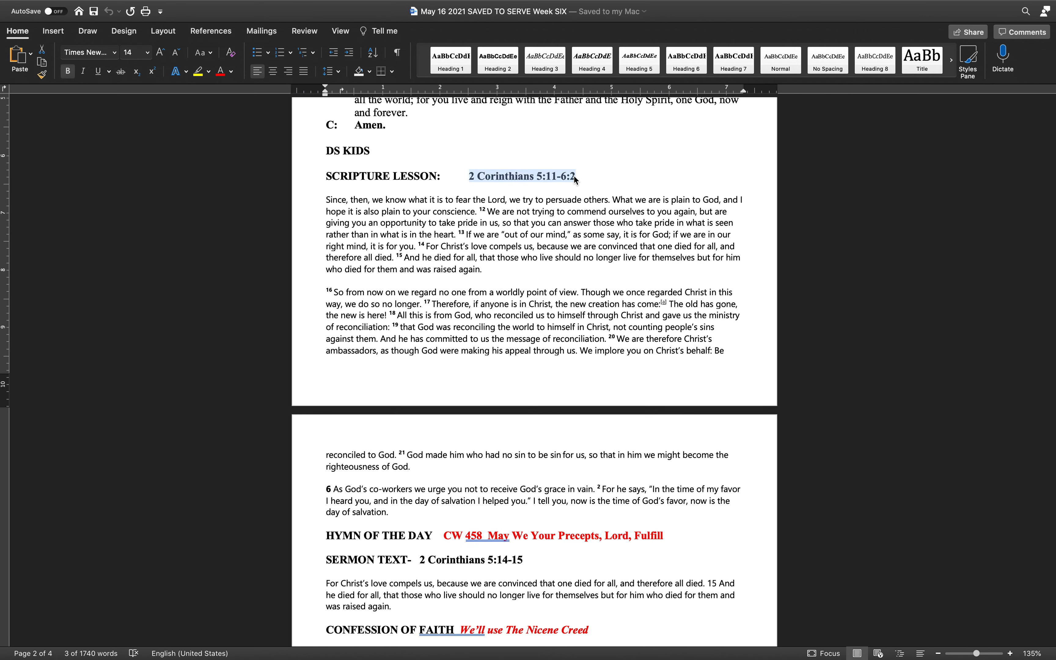
mouse_move(575, 656)
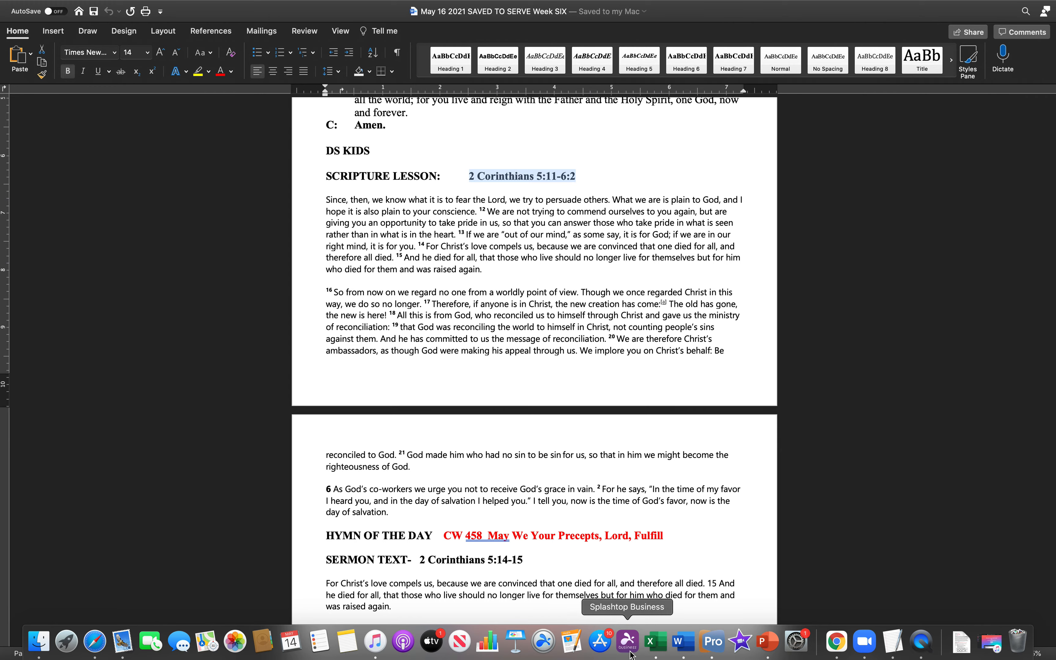
Return to ProPresenter and replace the John reference on slide 2 with "2 Corinthians 5:11-6:2", keeping the slide's text style.
click(710, 642)
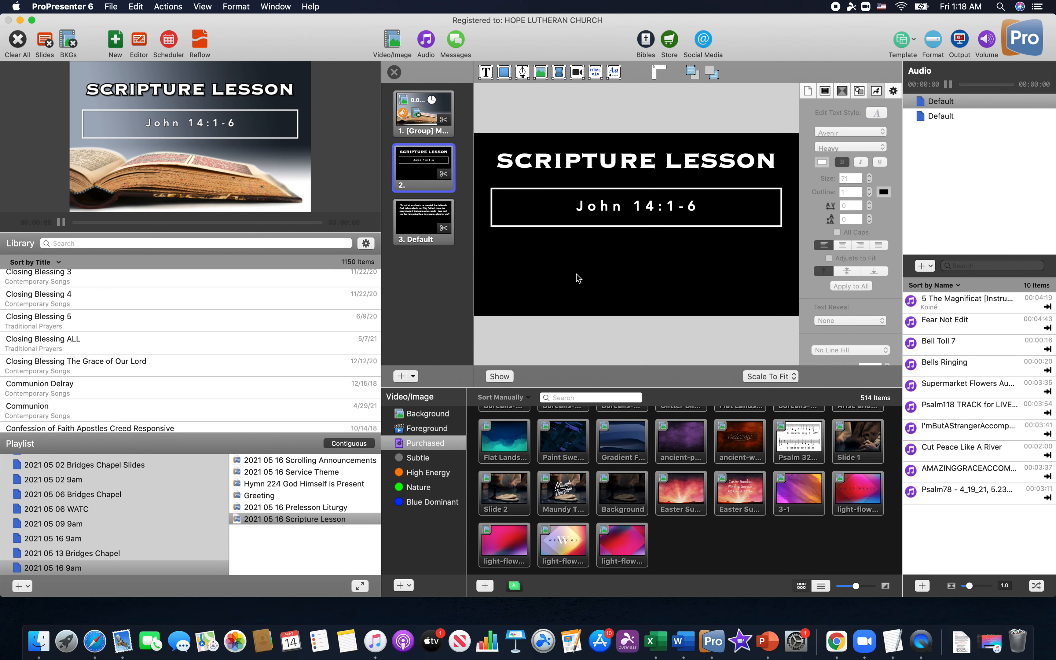
double_click(582, 207)
drag(582, 208, 718, 209)
click(135, 6)
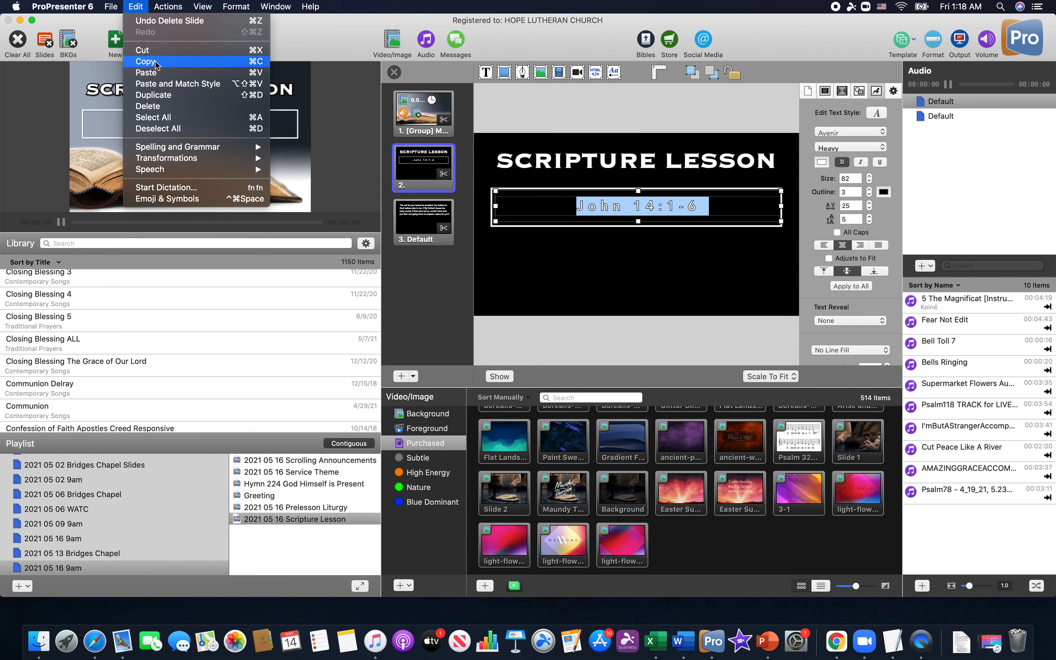
click(162, 85)
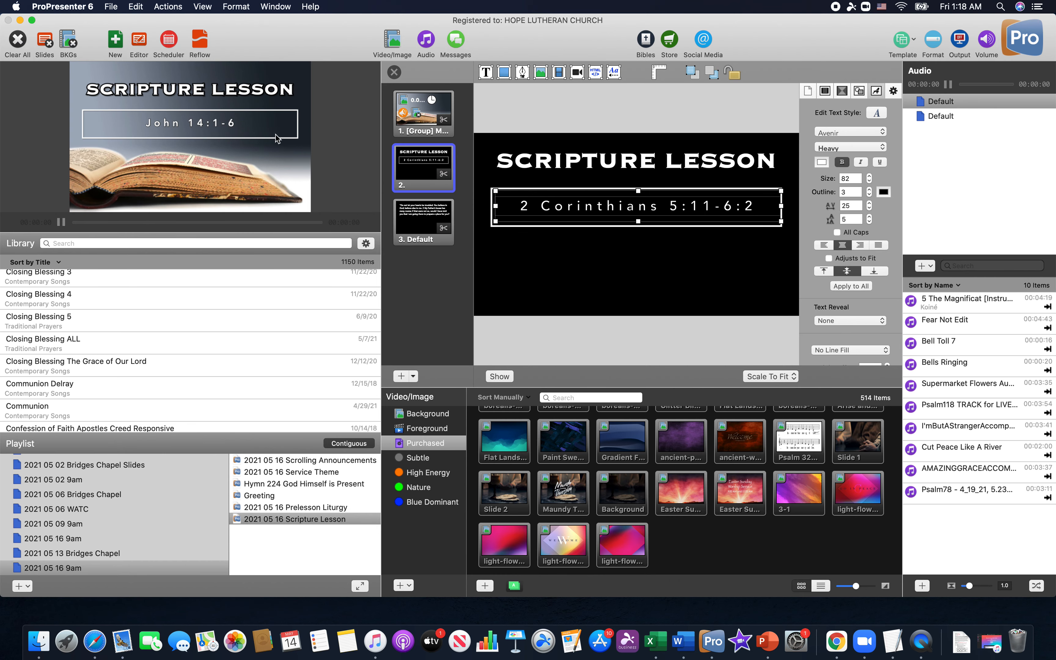
Select all the verse text on slide 3 and copy the full 2 Corinthians reading from the Word service document.
click(406, 213)
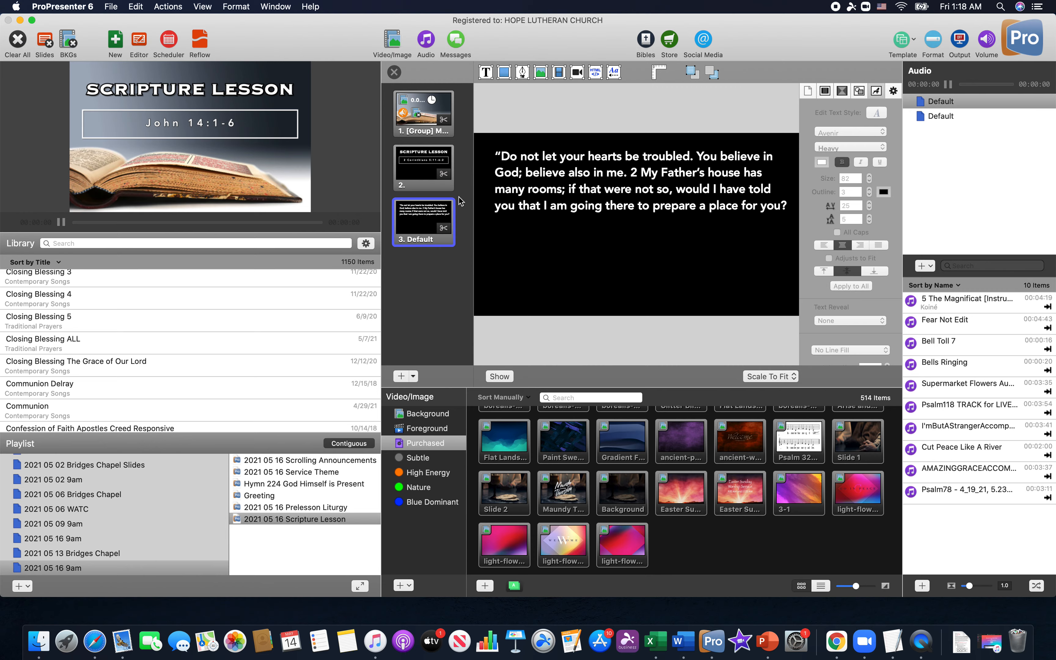
double_click(511, 191)
drag(495, 156, 536, 262)
click(683, 640)
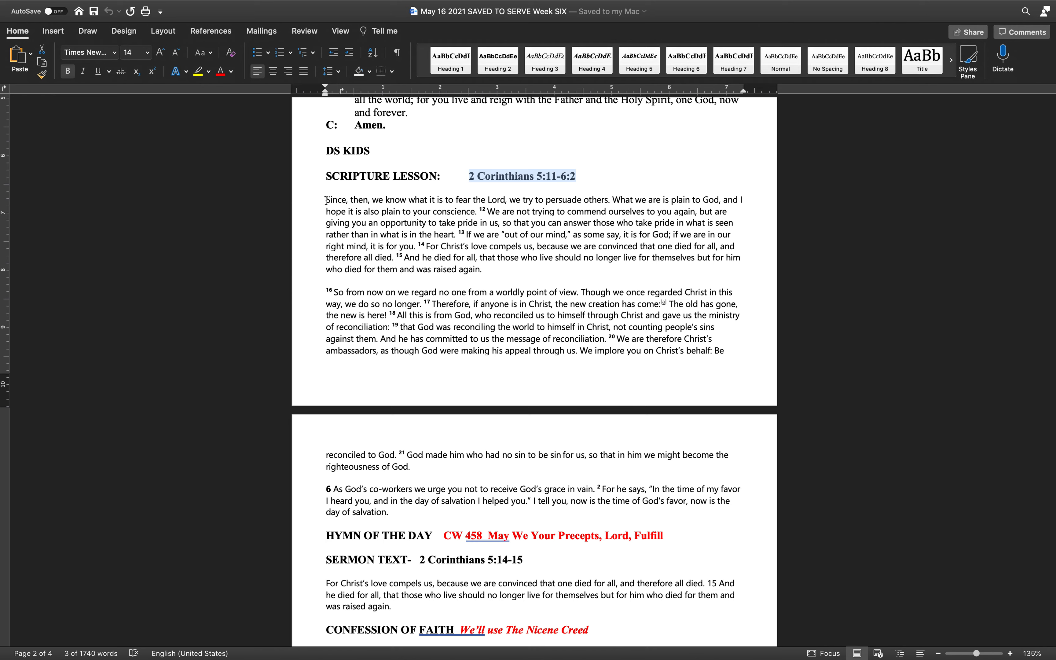
drag(326, 201, 444, 512)
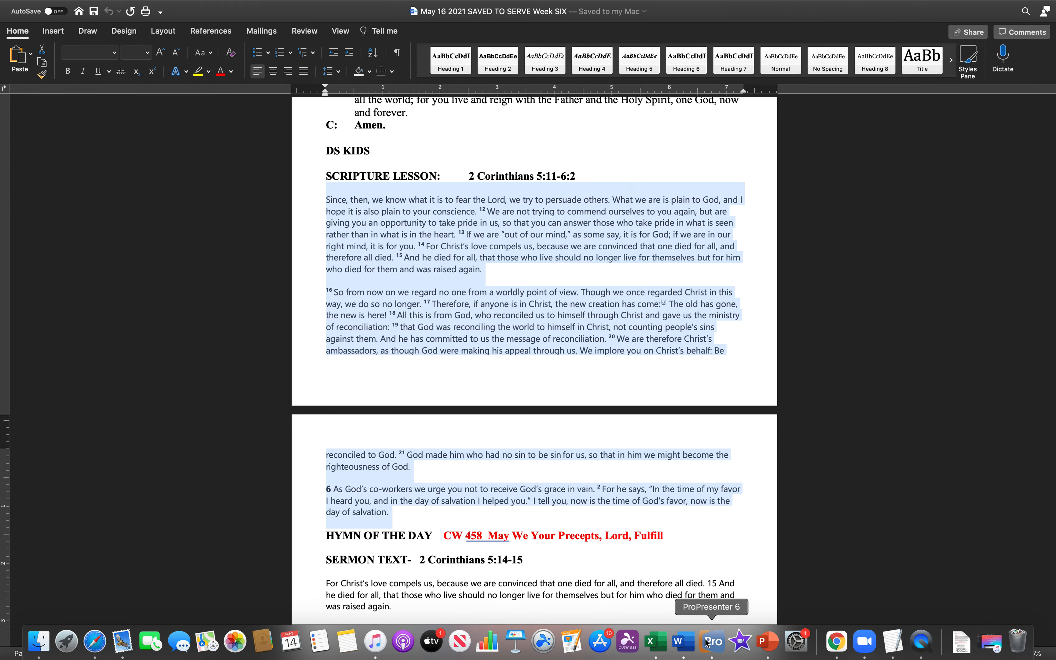
Return to ProPresenter, replace slide 3's text with the copied reading in the slide's own style, and close the slide editor.
click(707, 642)
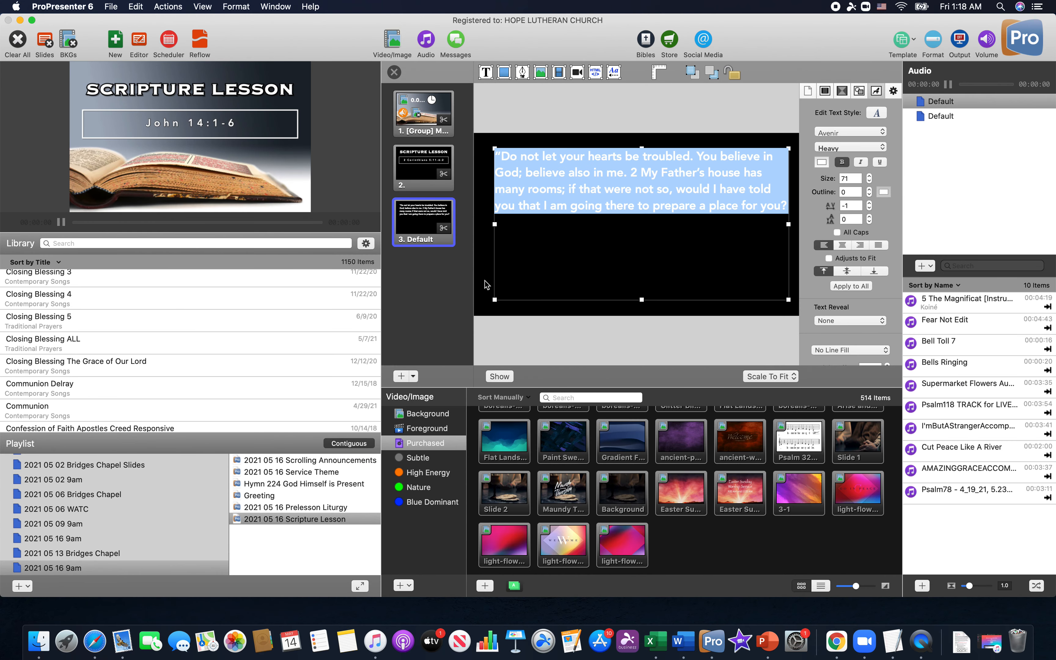
click(137, 7)
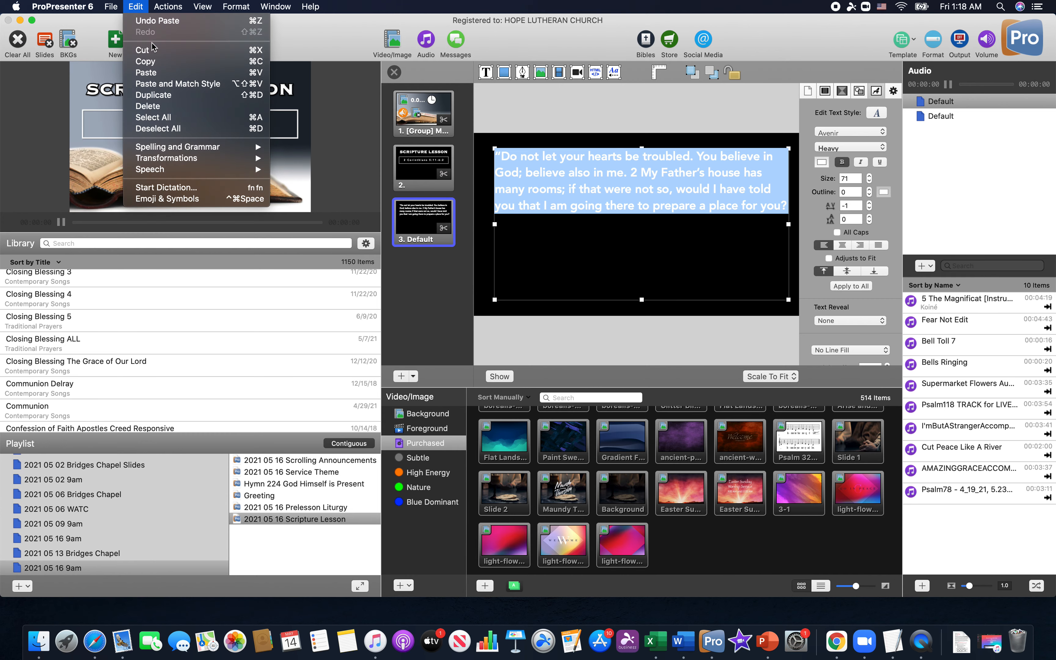
click(170, 88)
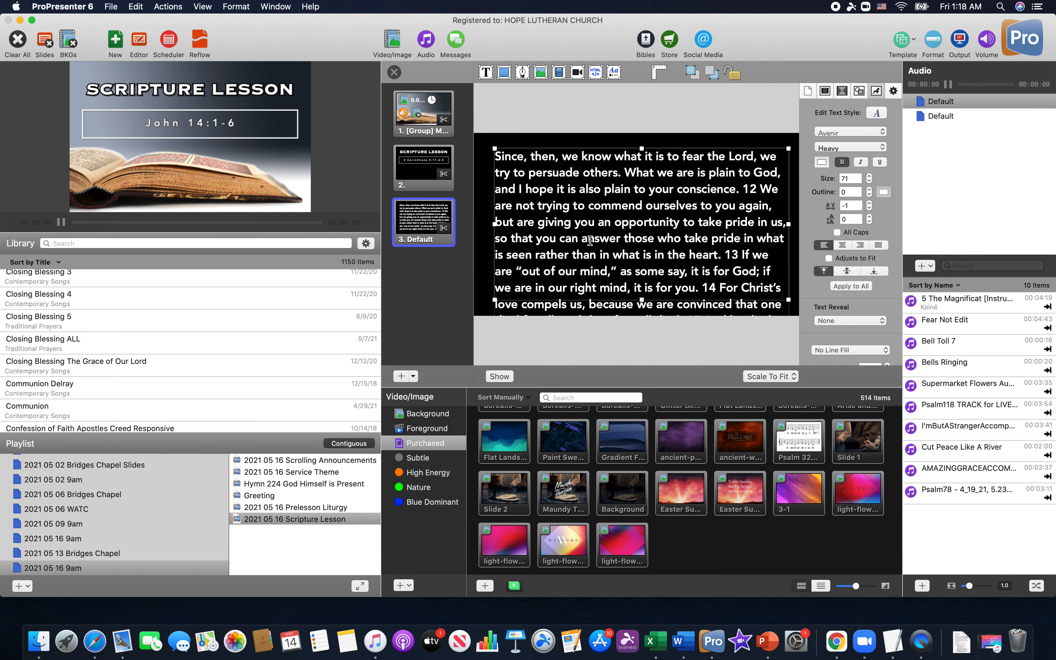
click(394, 72)
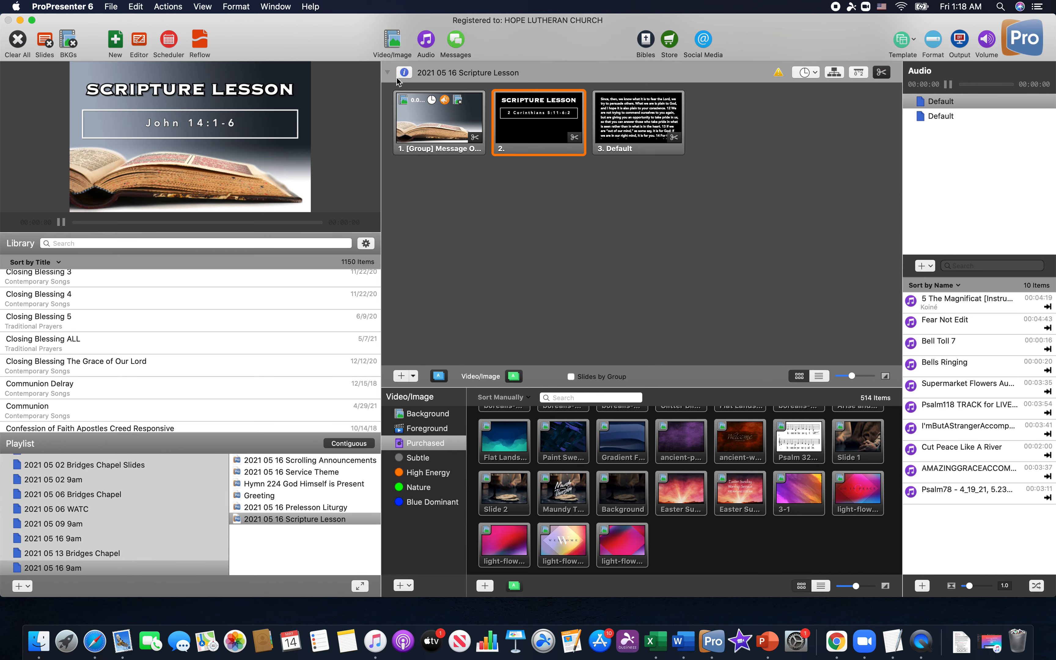
Open the presentation in the Reflow Editor and insert a slide break before verse 12.
click(200, 46)
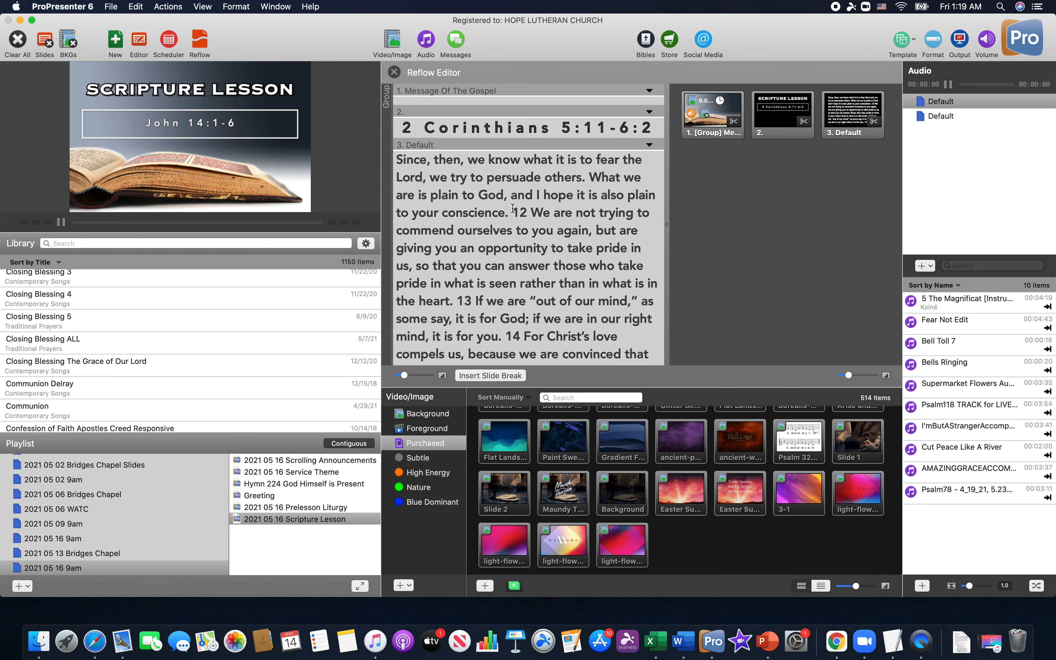
click(513, 209)
click(510, 221)
click(504, 376)
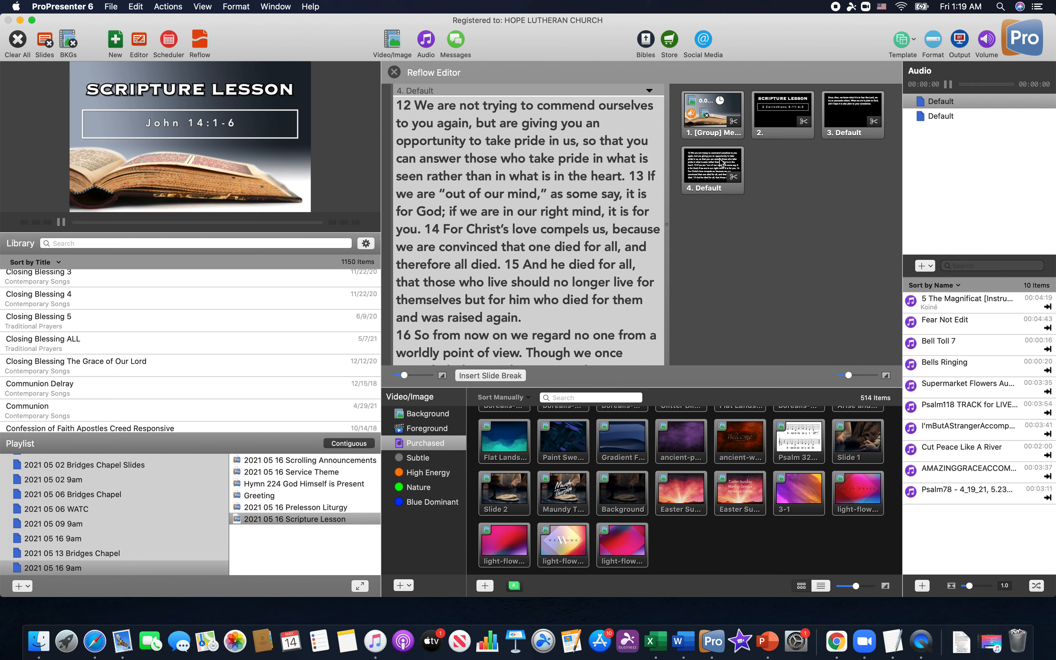
Narrow the library area and adjust the divider beside the slide thumbnails to give the Reflow Editor more room.
drag(665, 224, 694, 216)
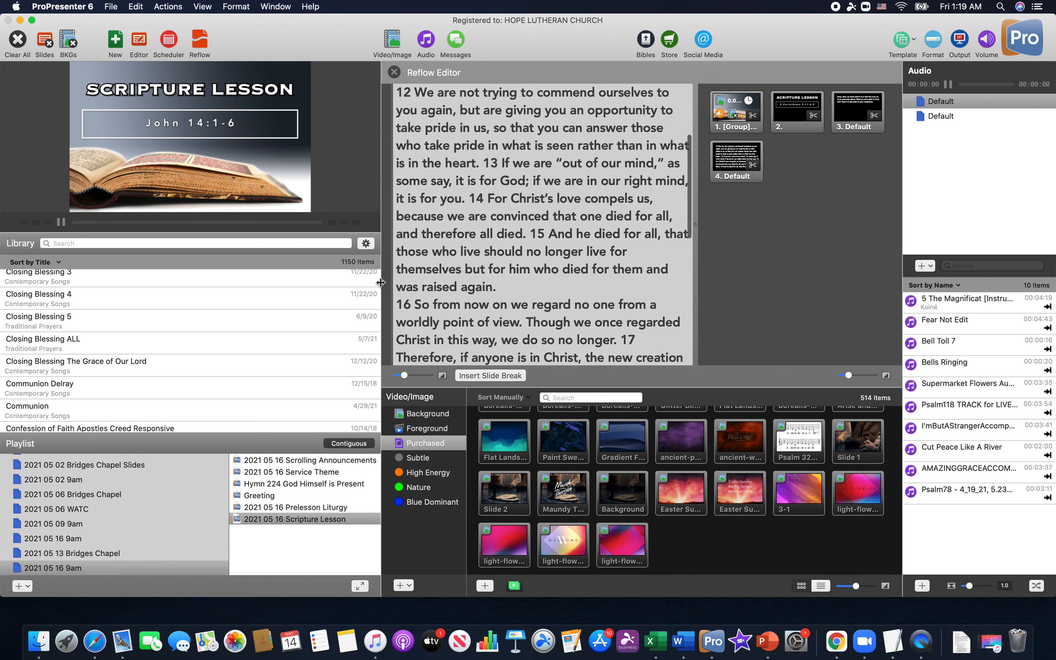
drag(379, 282, 311, 285)
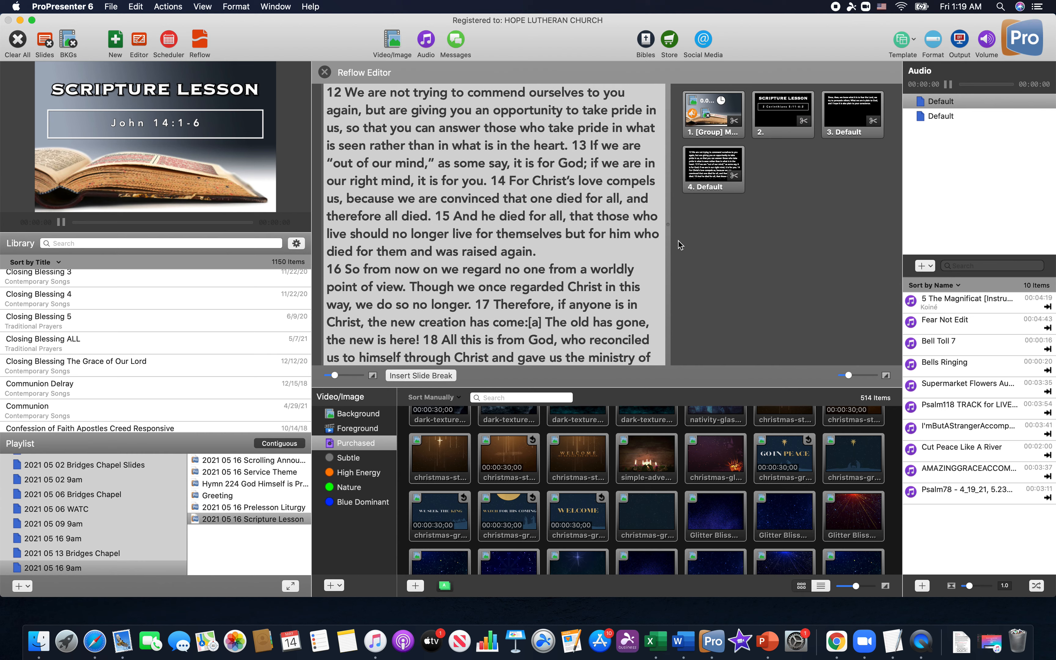
drag(669, 246, 649, 246)
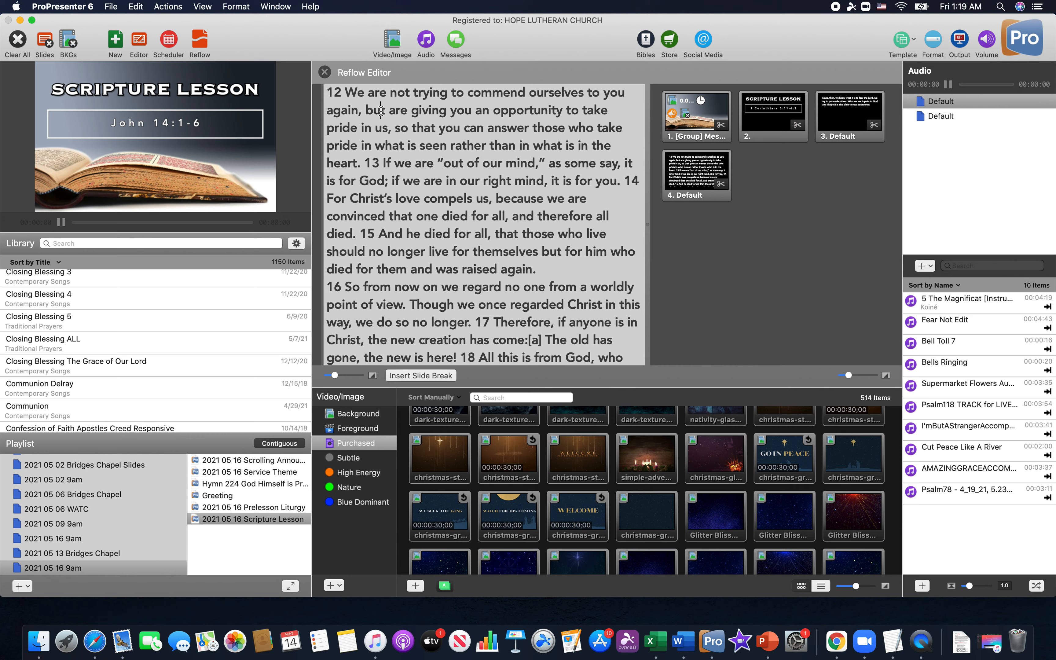
Start verse 13 on a new line and insert slide breaks before verses 13, 15, 16 and 18 of the reading.
click(366, 163)
key(Return)
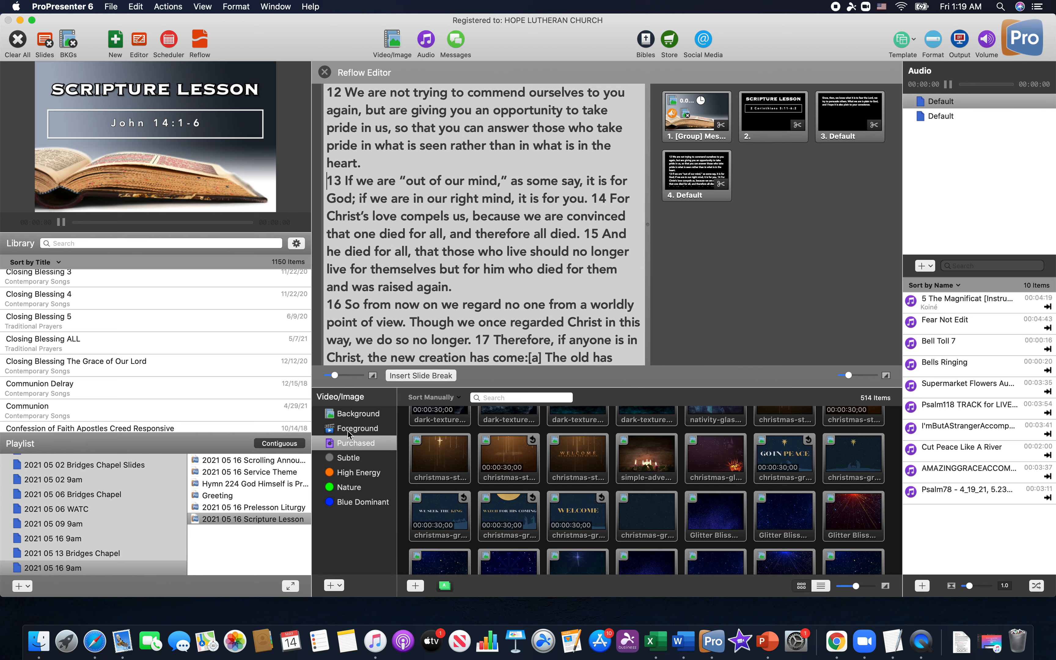
click(422, 378)
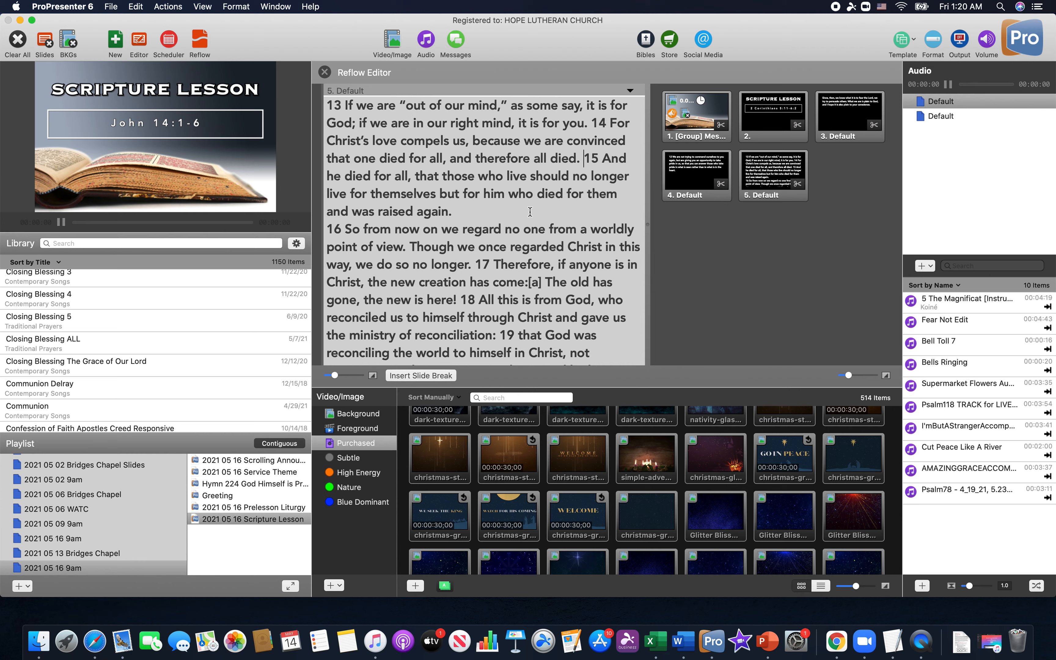
click(410, 376)
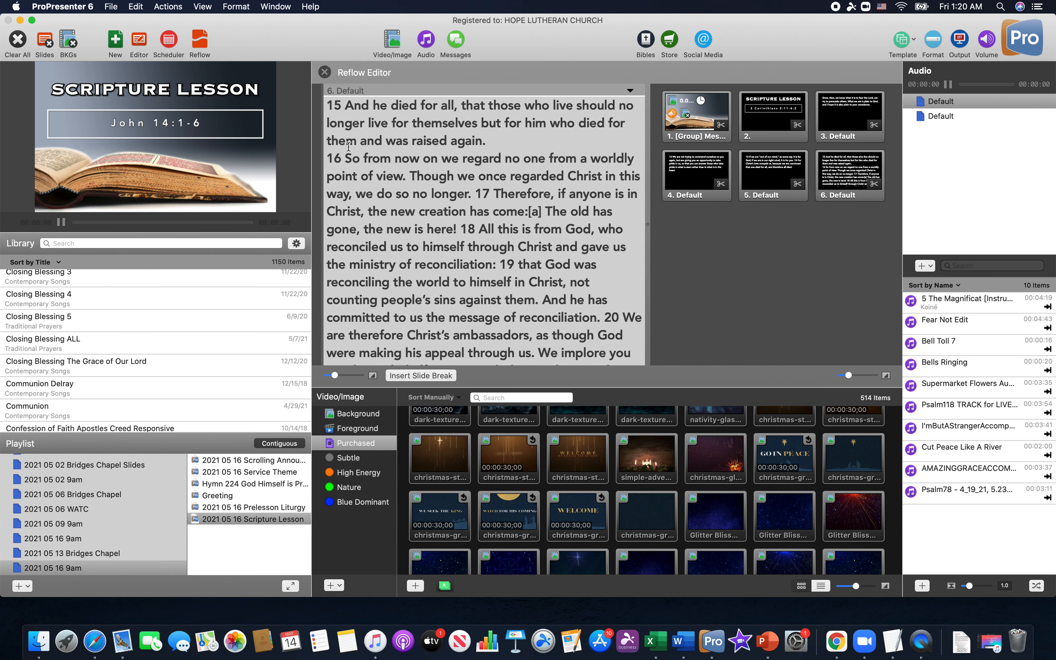
click(405, 376)
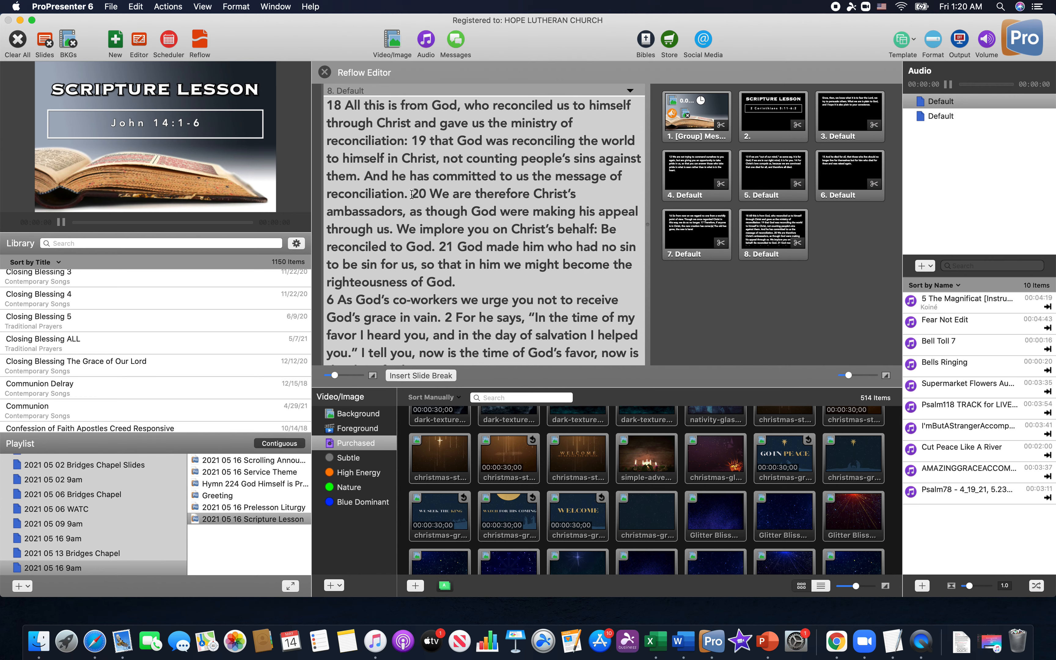
Insert slide breaks before verse 20 and before chapter 6, and close the Reflow Editor.
click(419, 376)
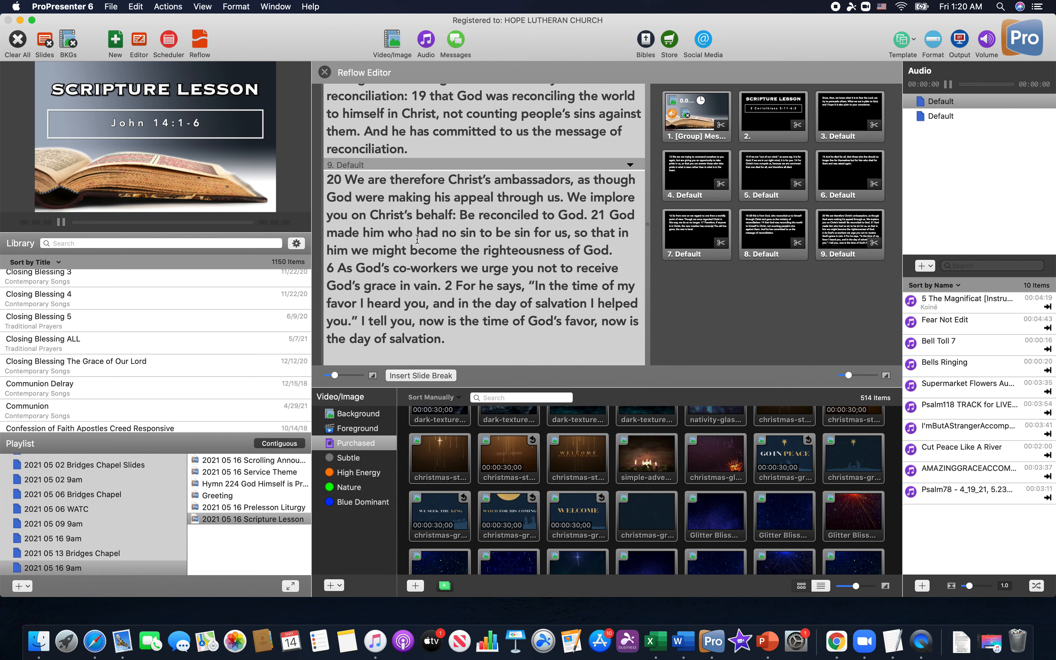
click(325, 268)
click(409, 376)
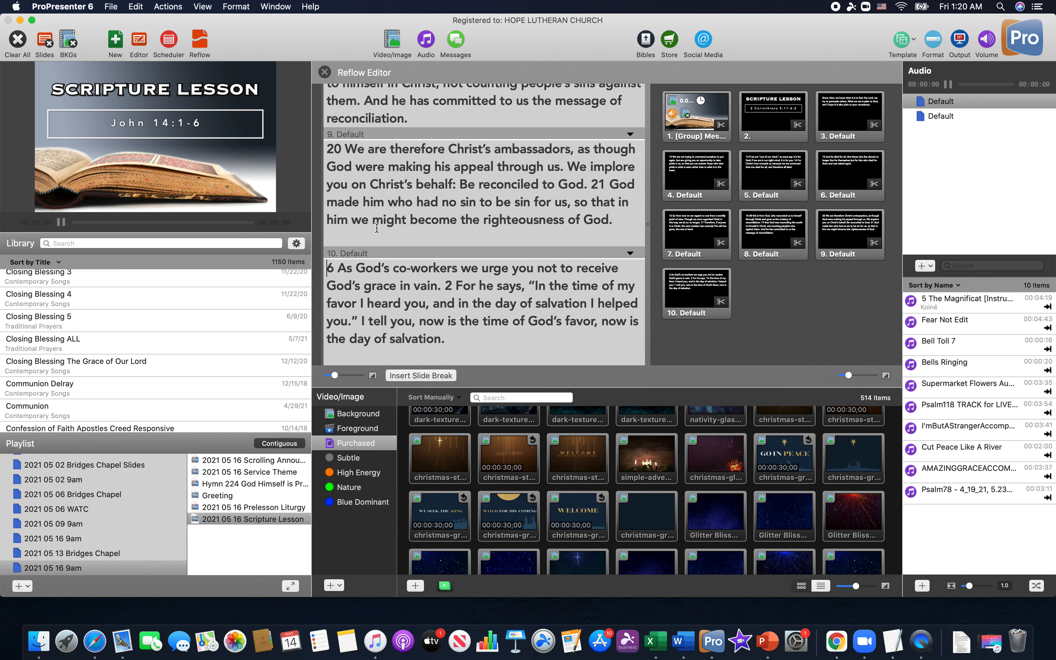
click(325, 73)
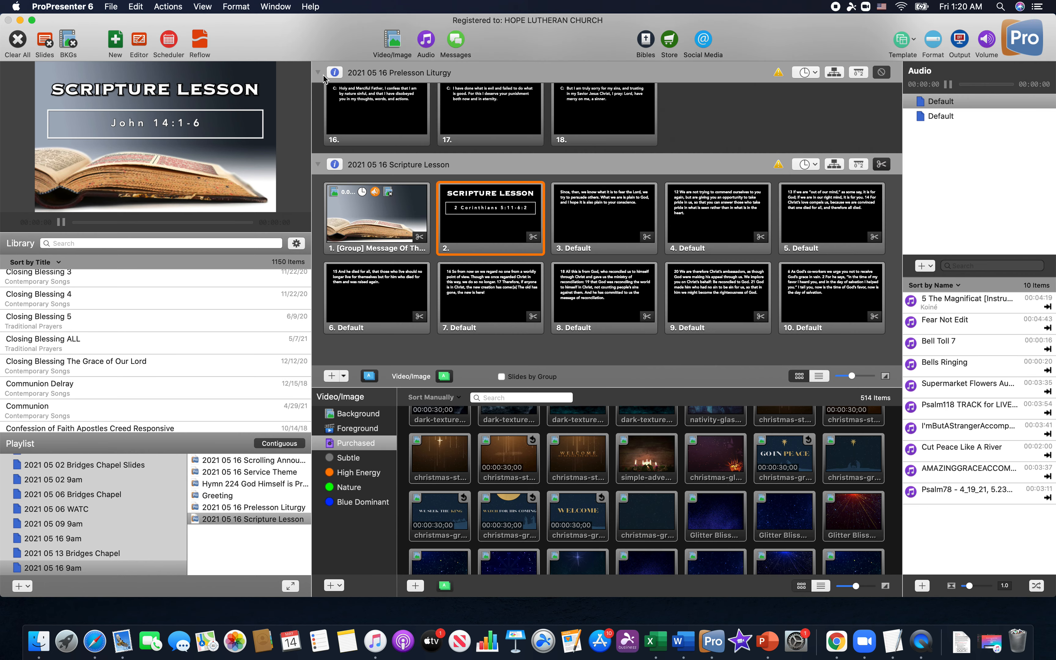
Show slides 1, 3 and 4 on the output, and set the character spacing of slide 4's wording after the verse number to 1.
click(393, 221)
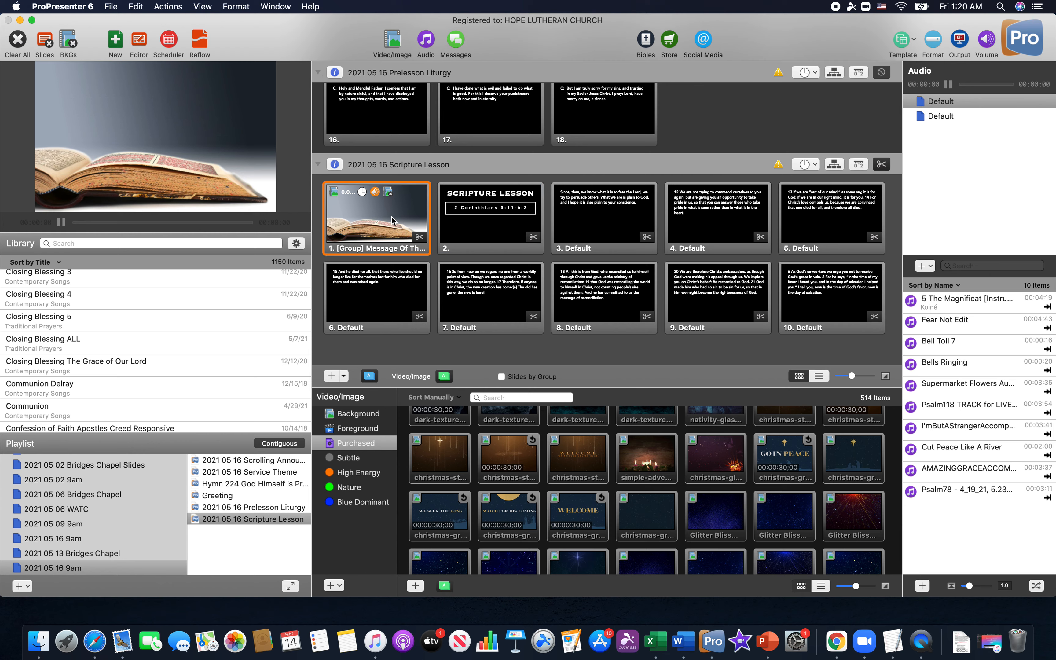
click(601, 218)
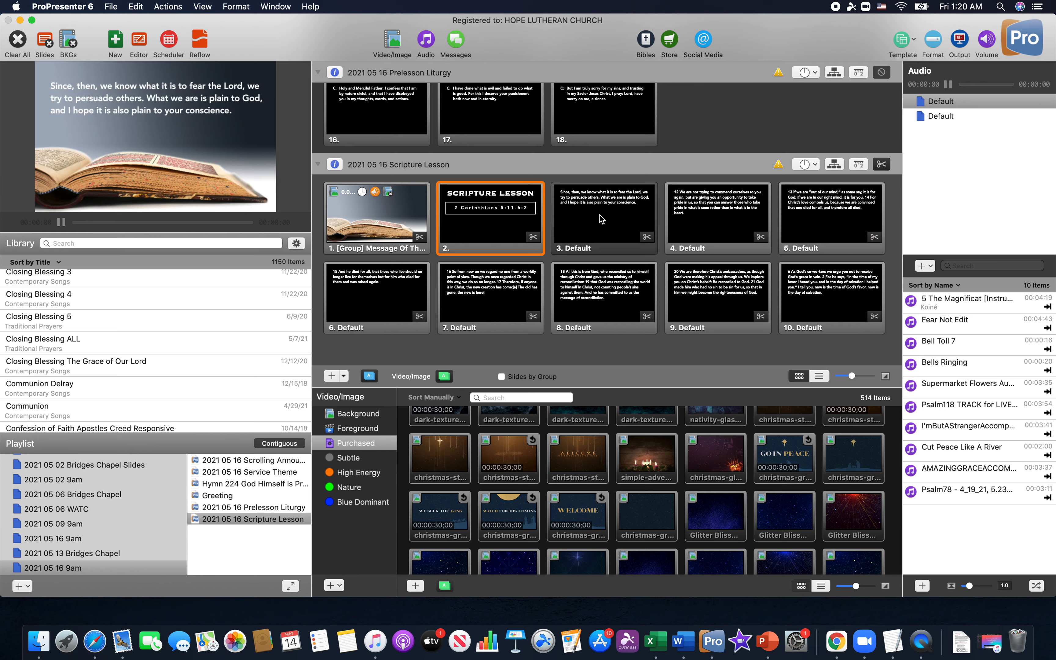
click(708, 219)
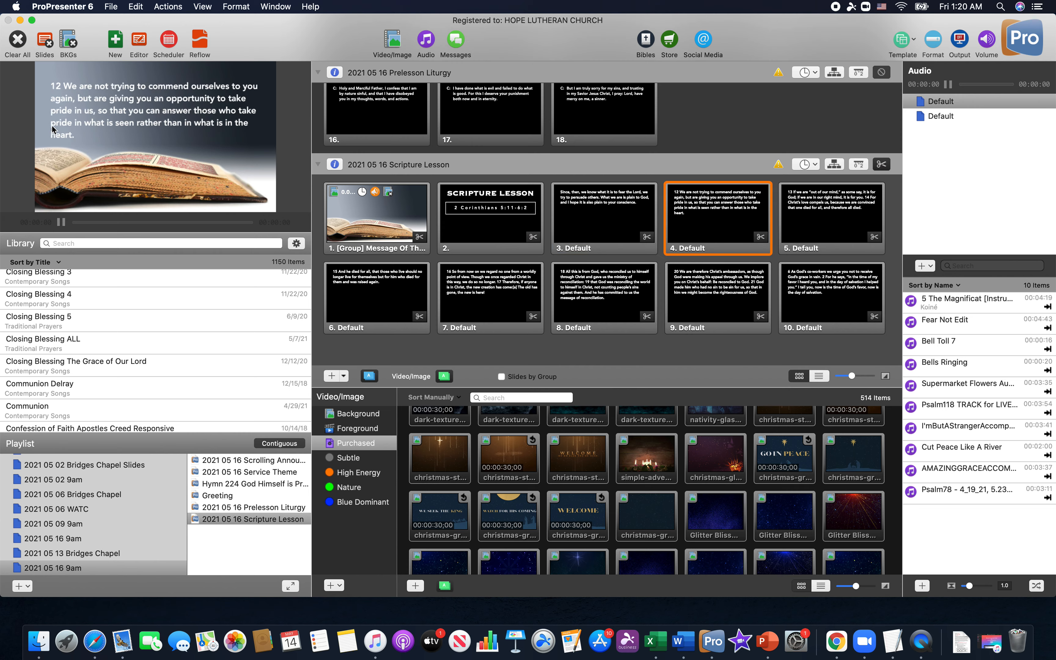
click(138, 40)
double_click(493, 162)
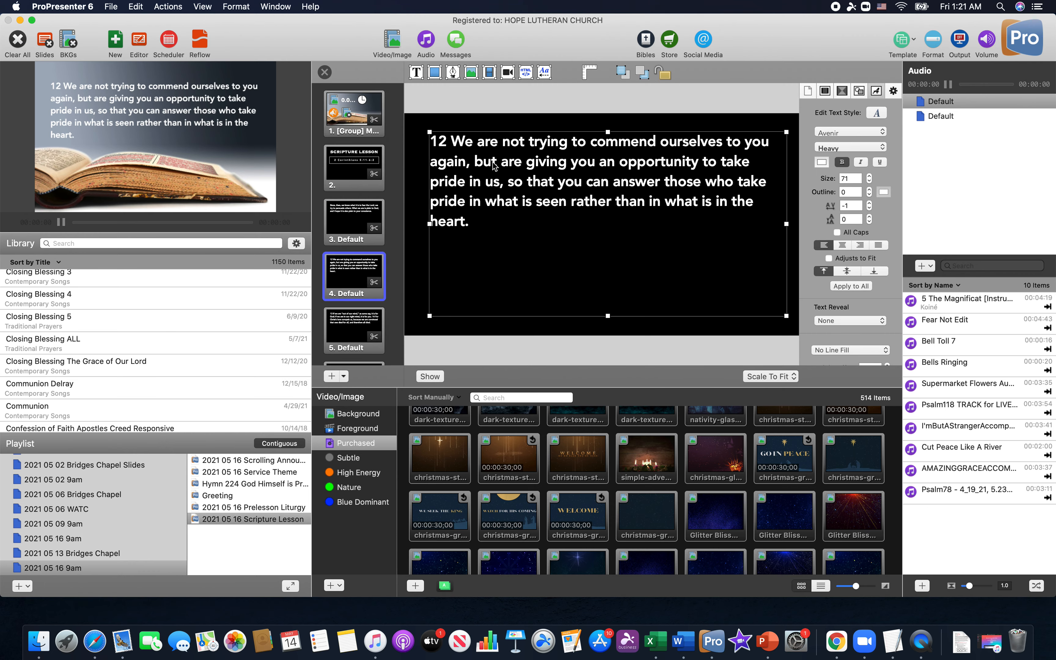
drag(452, 143, 506, 236)
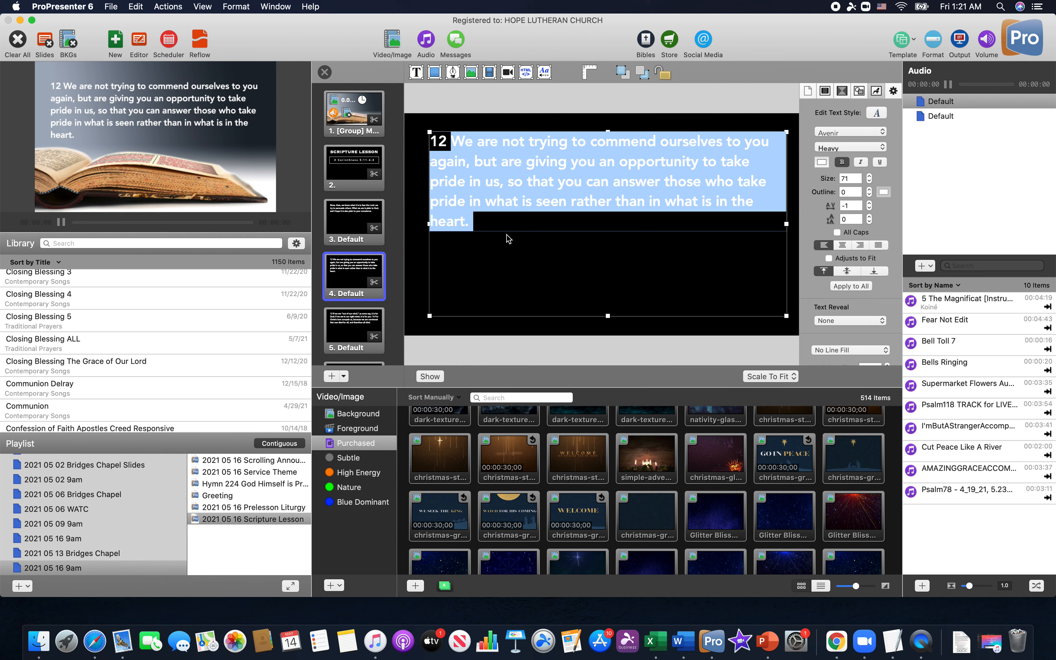
click(869, 203)
click(869, 204)
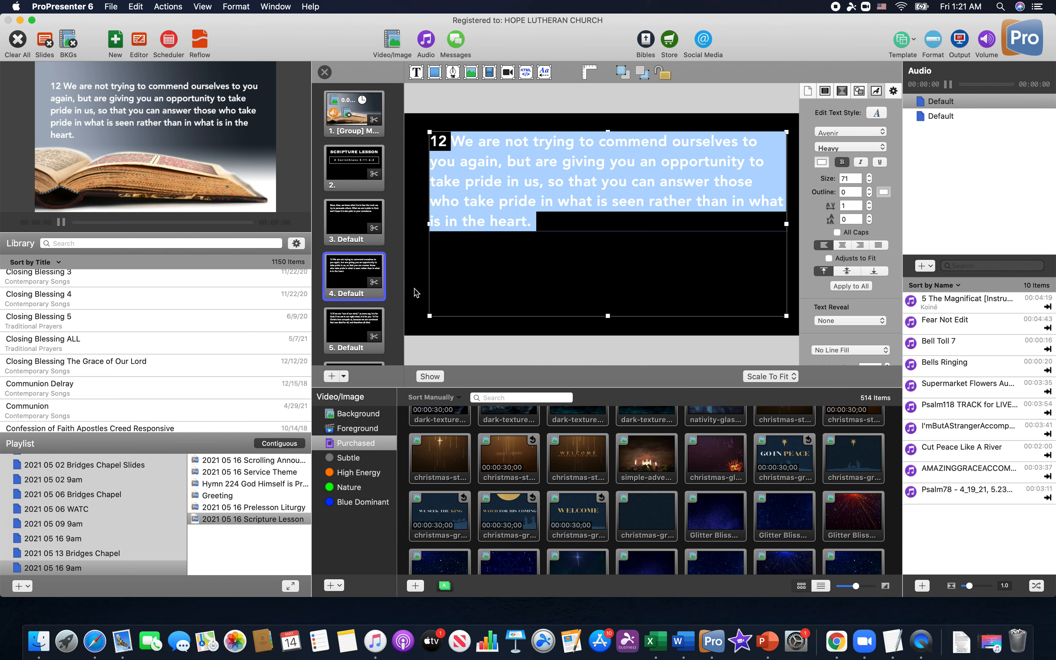
click(415, 261)
click(451, 208)
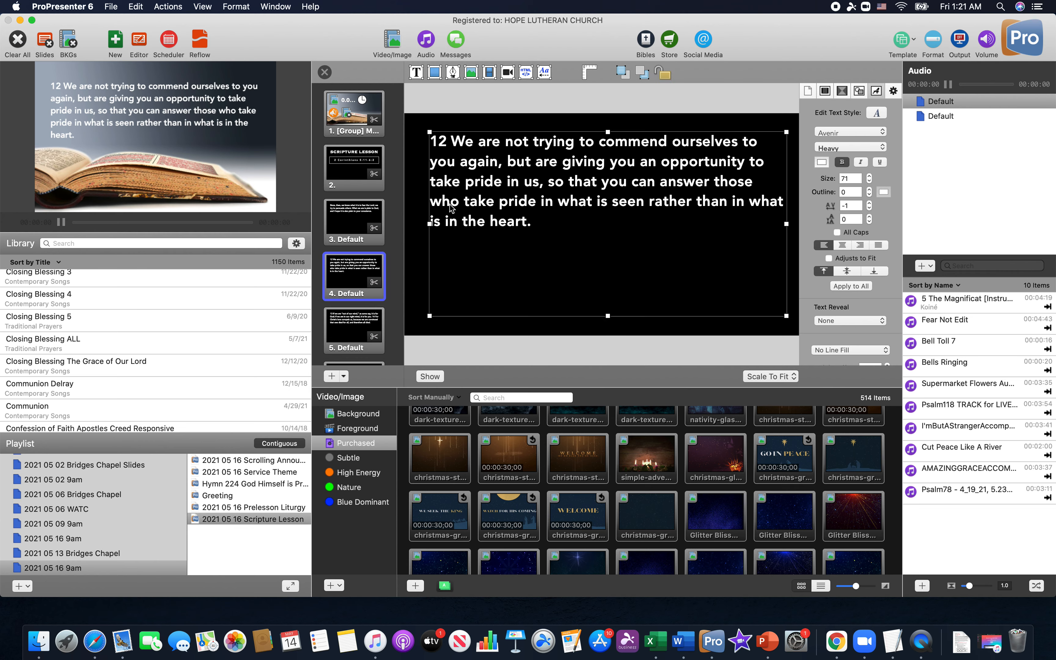
click(326, 77)
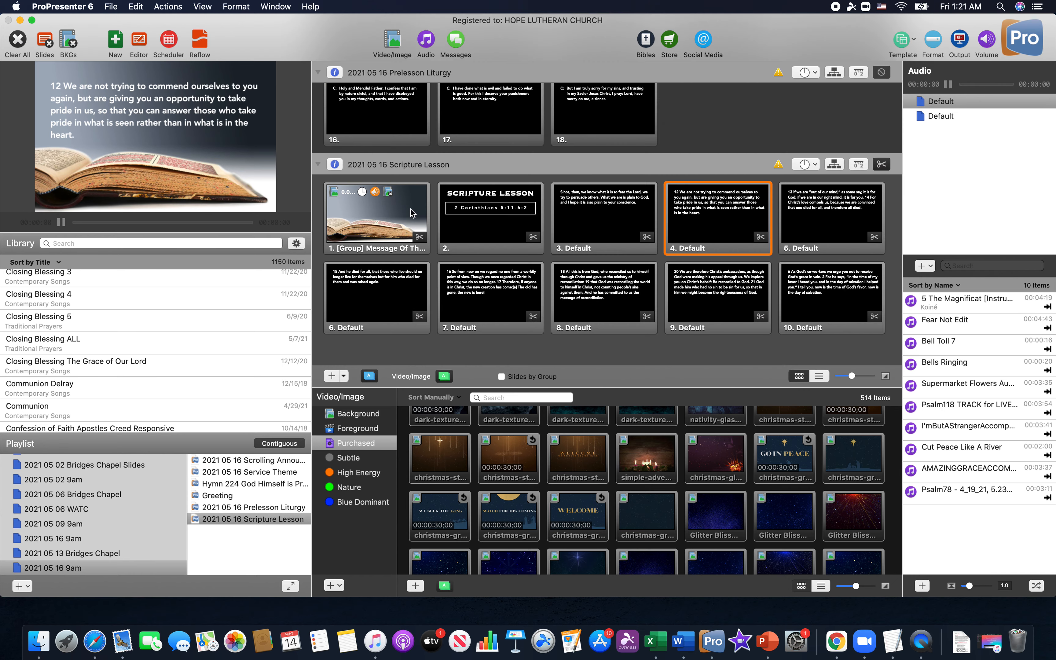
Show slides 4 through 8 on the output, and insert a slide break before verse 19 in the Reflow Editor.
click(721, 224)
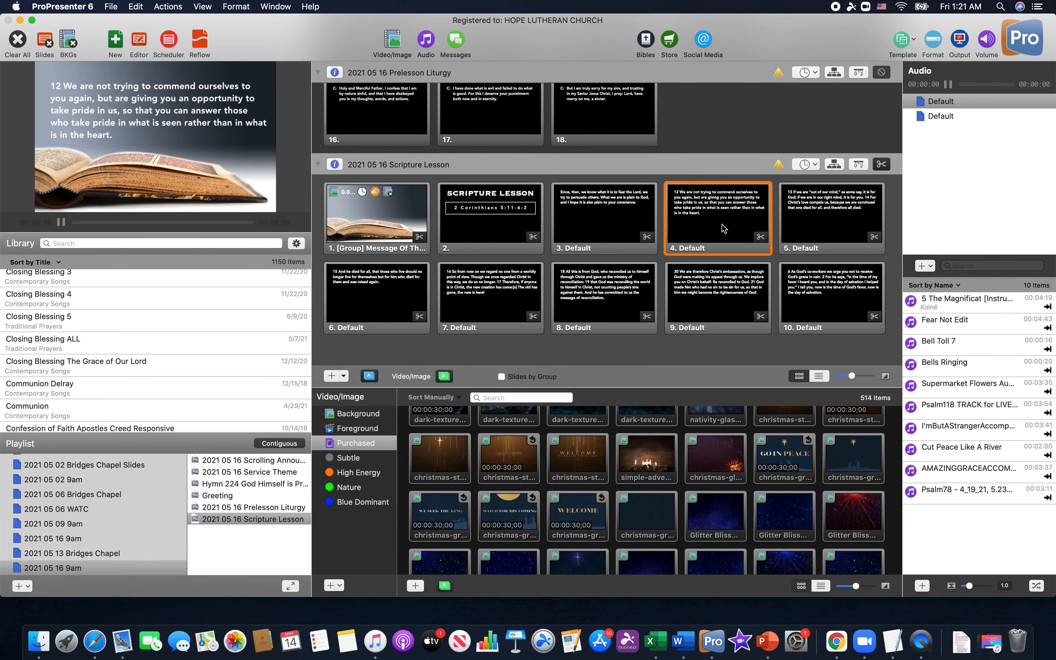
click(801, 220)
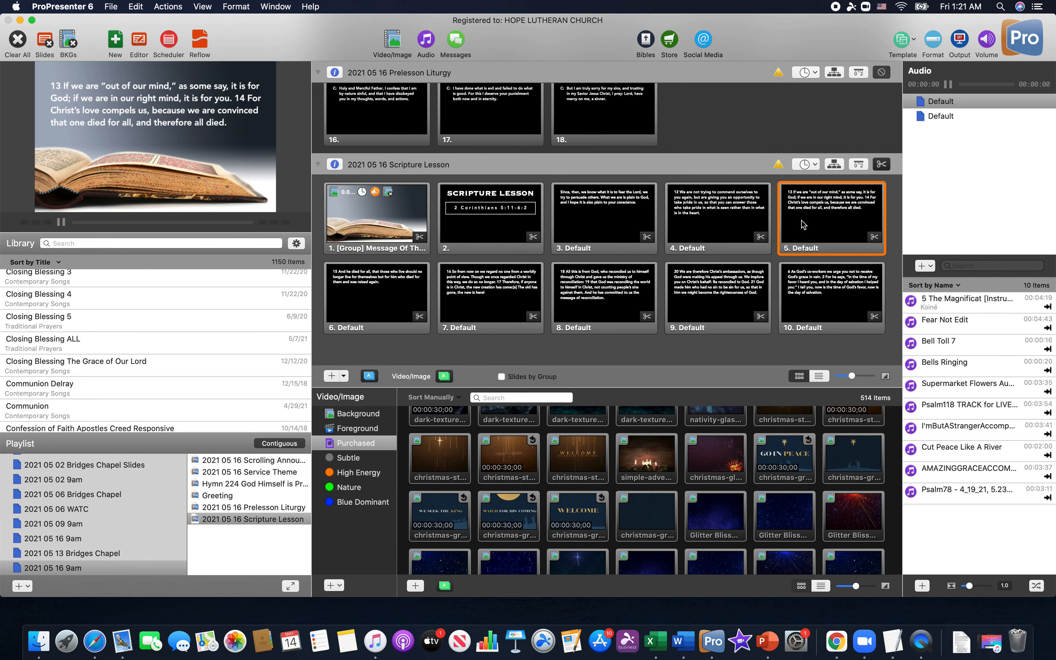
click(382, 293)
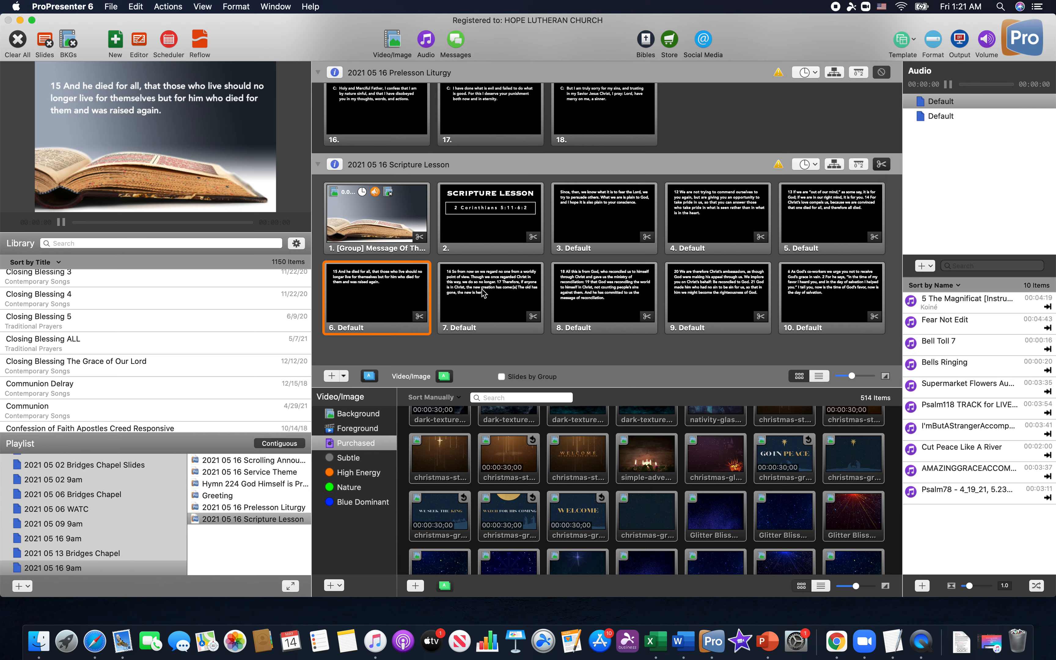
click(486, 293)
click(588, 294)
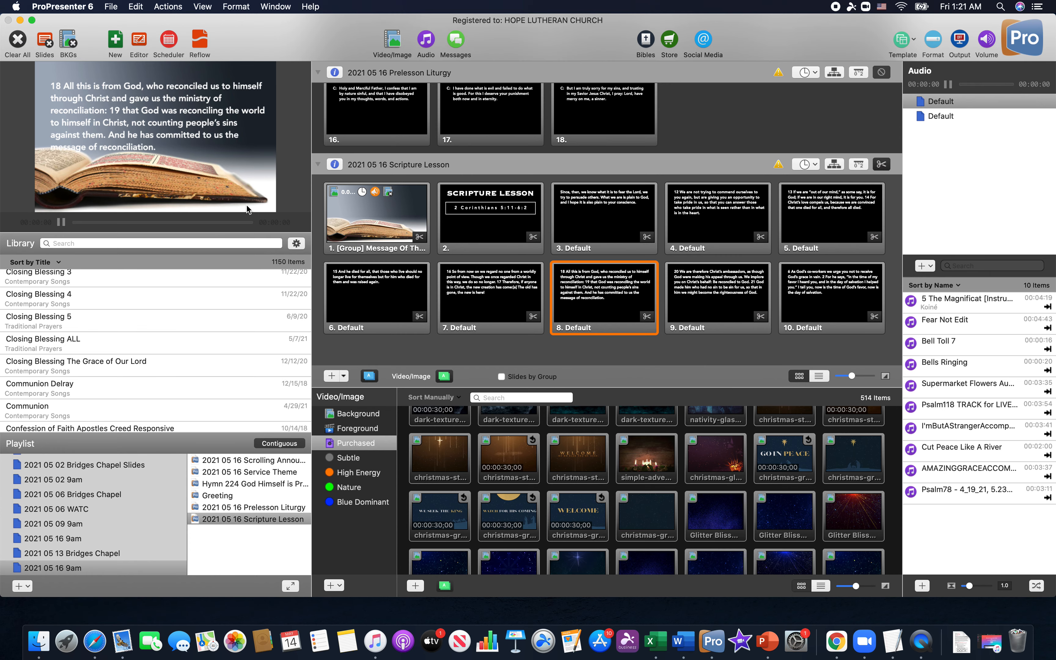
click(199, 42)
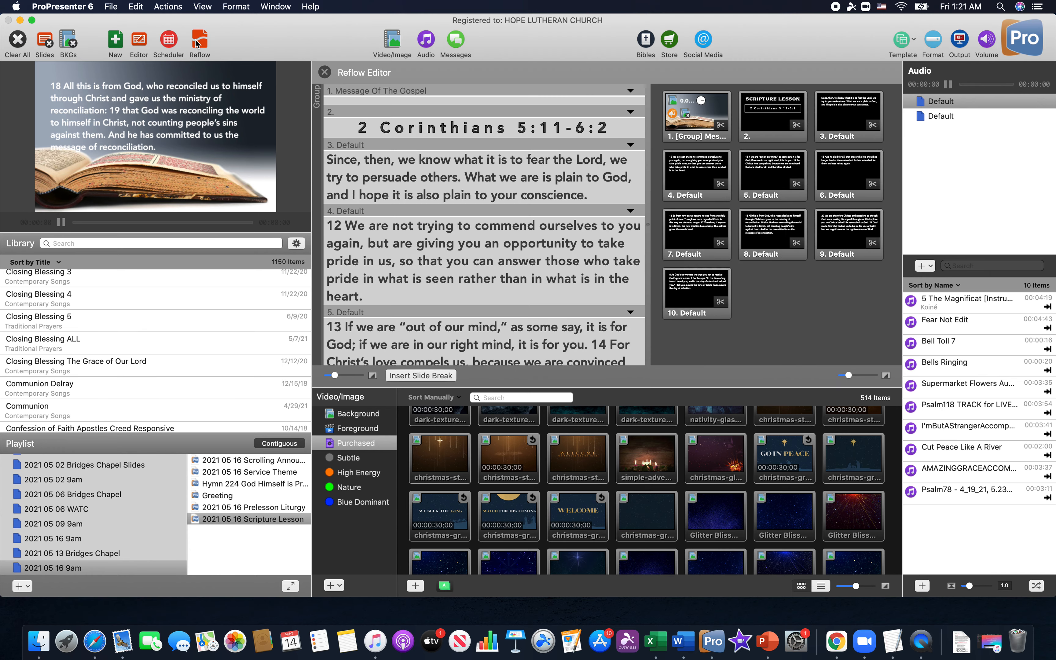
scroll(507, 331, down, 15)
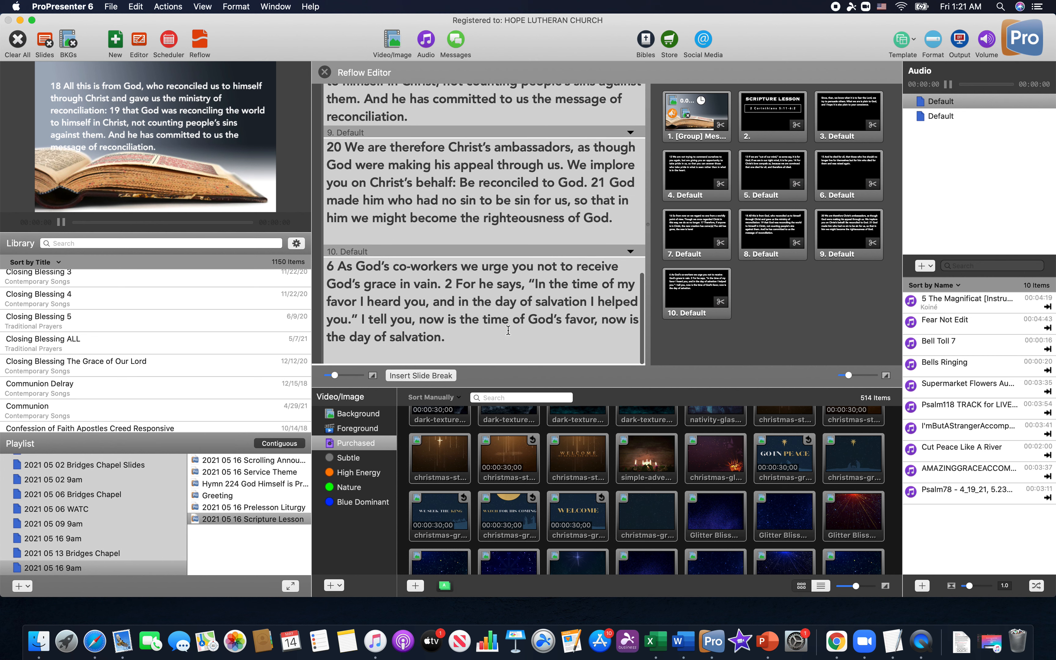
scroll(508, 330, up, 2)
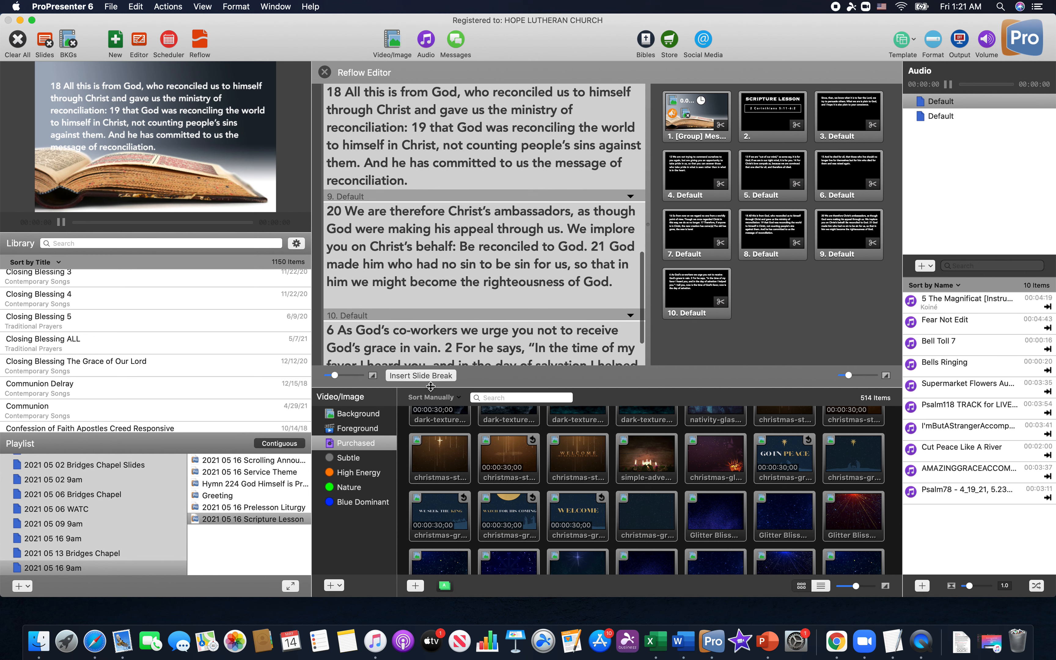
click(430, 376)
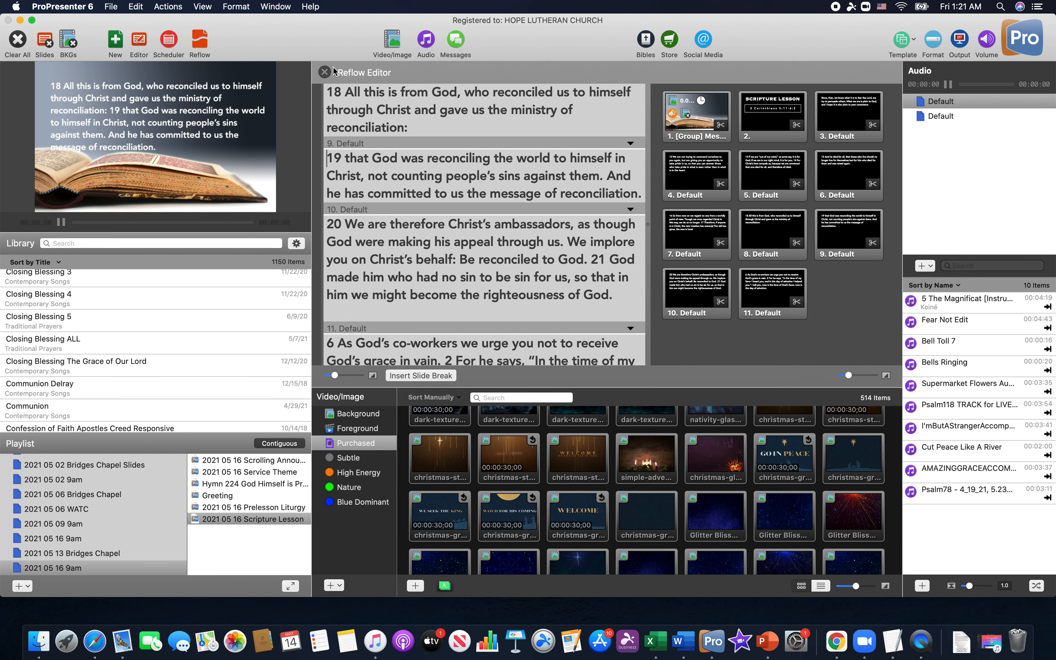
click(324, 72)
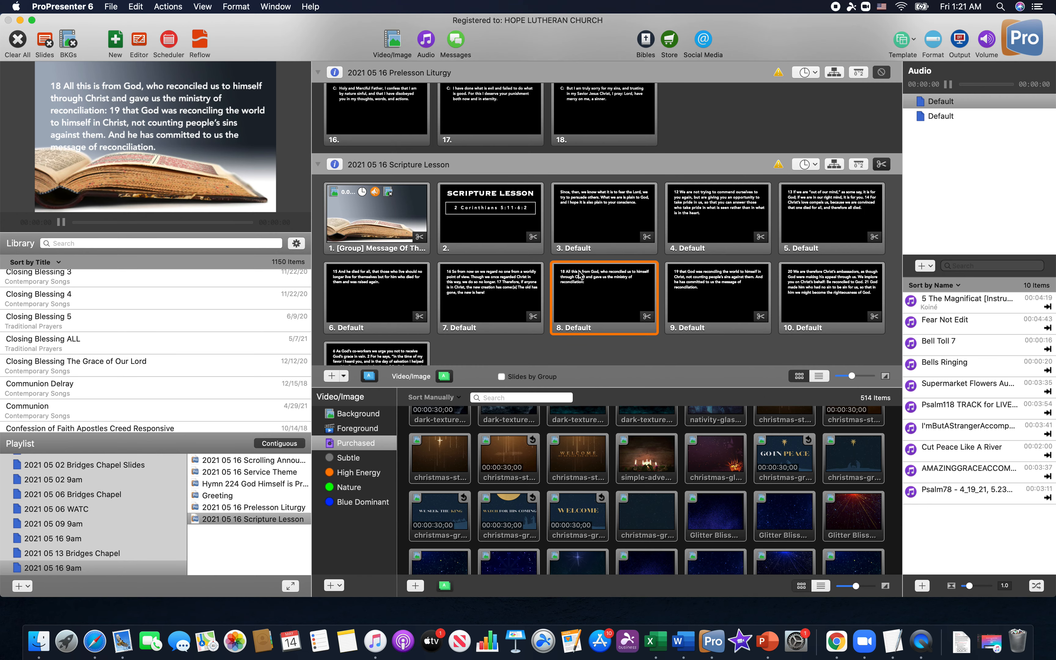
Check slides 8 and 9 on the output, then narrow slide 8's text box and break the line before "of reconciliation:".
click(569, 300)
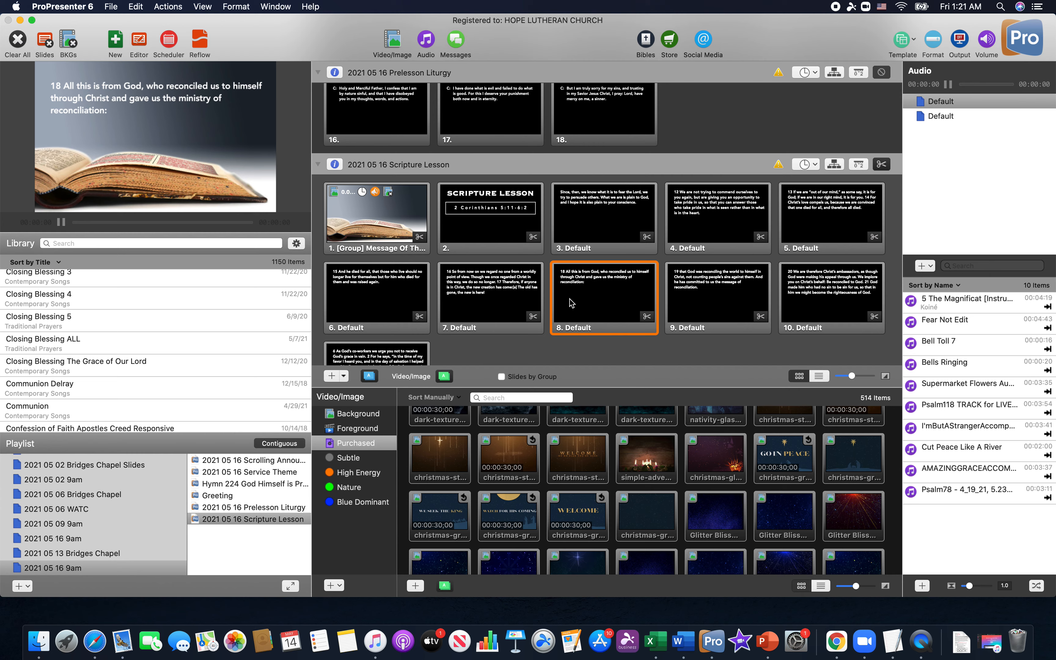
click(701, 293)
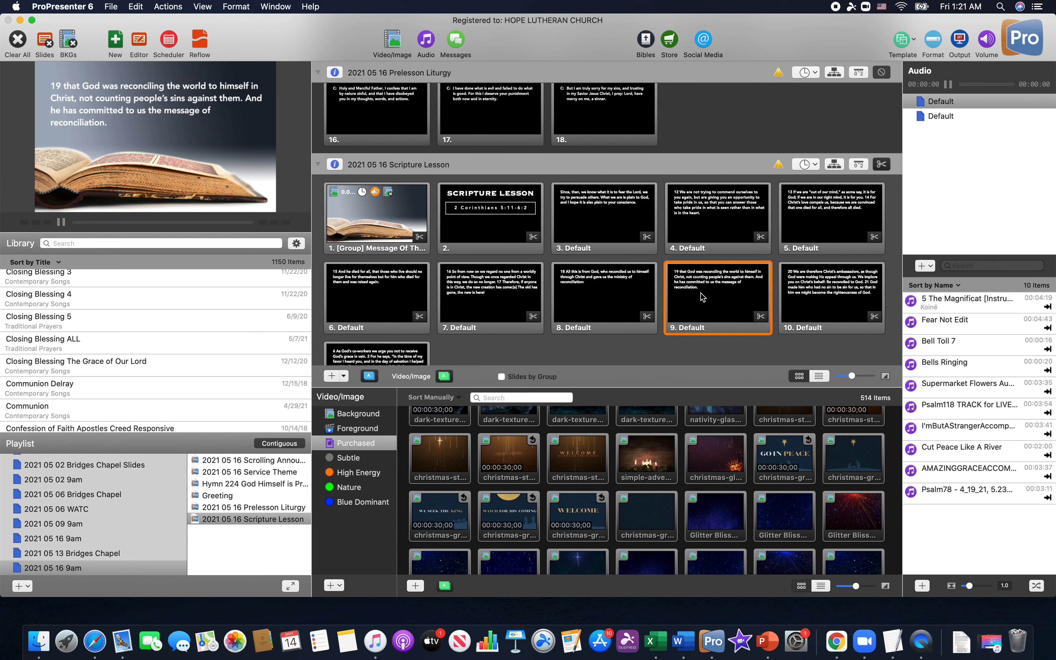
key(Left)
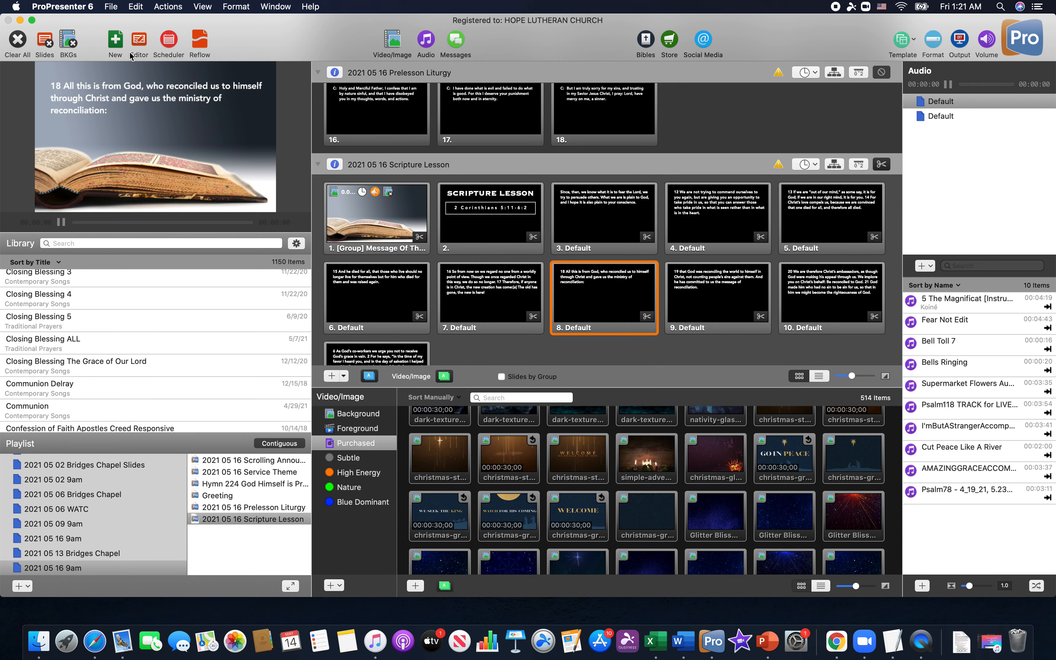
click(137, 41)
click(581, 178)
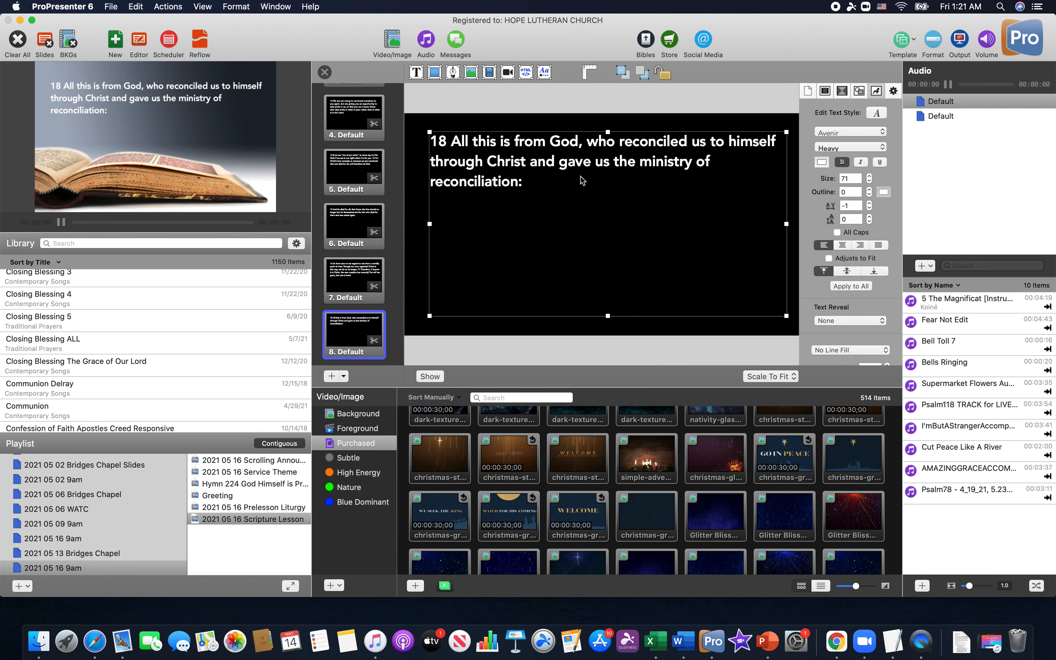
drag(786, 223, 792, 224)
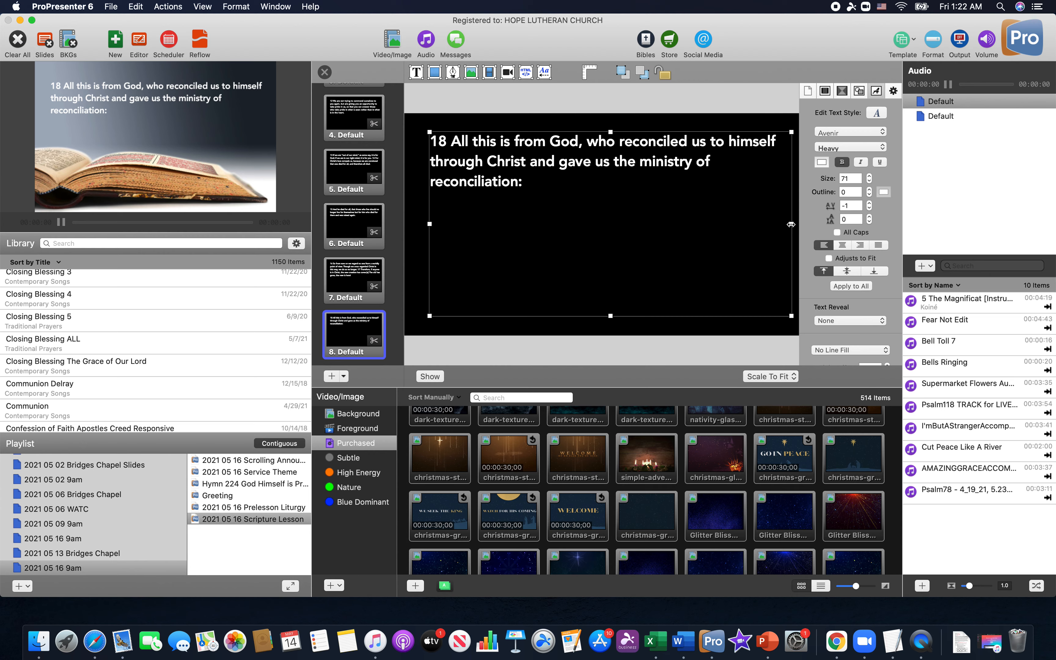
drag(791, 223, 773, 222)
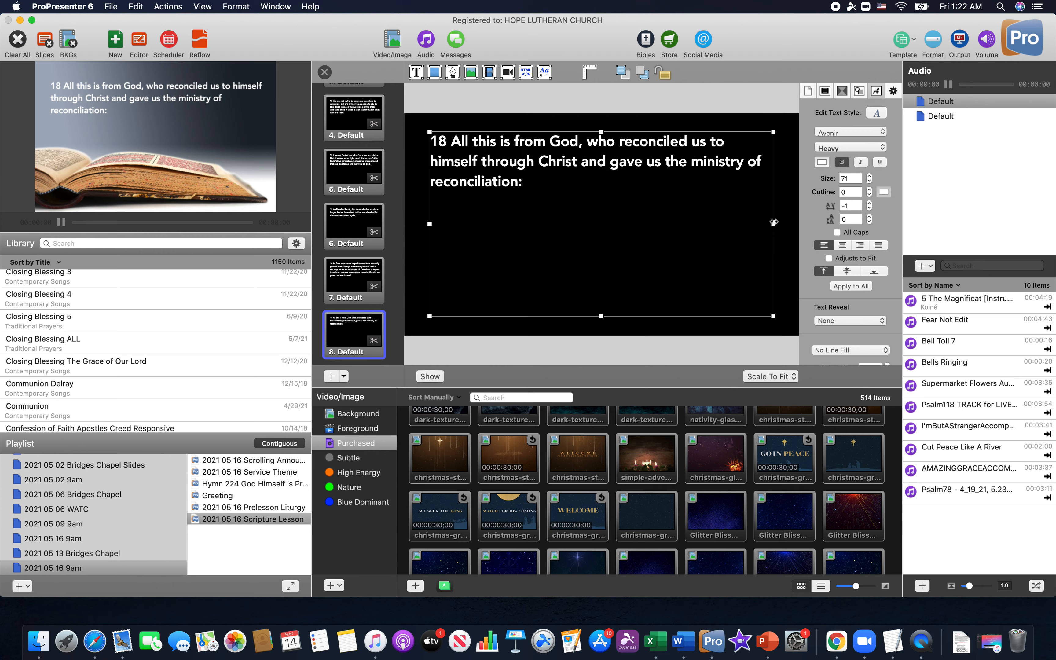
double_click(748, 162)
click(748, 161)
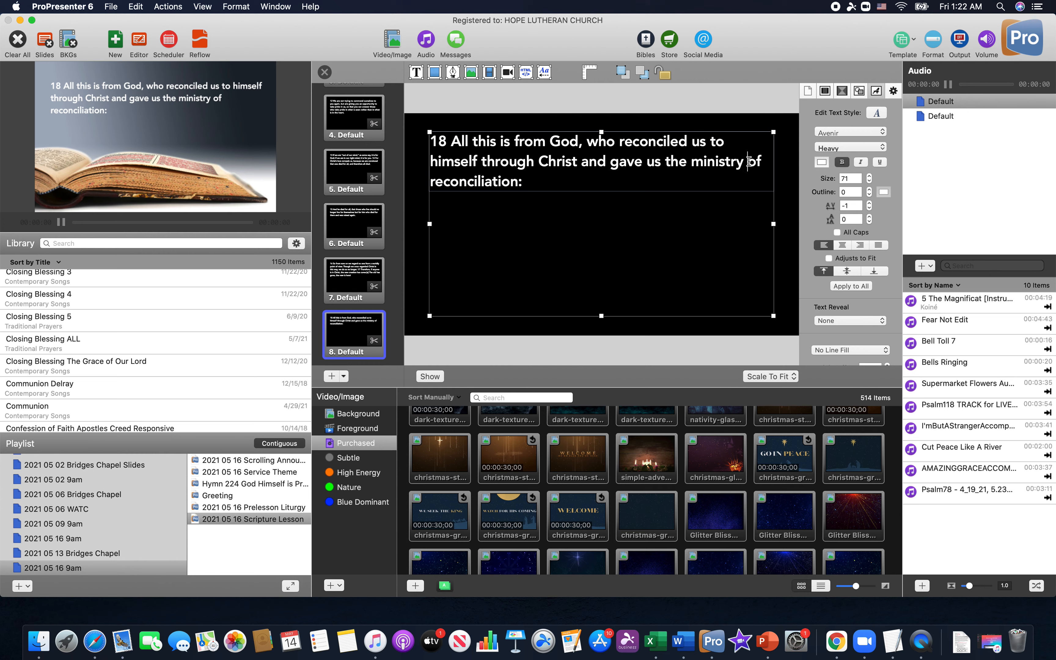
key(Return)
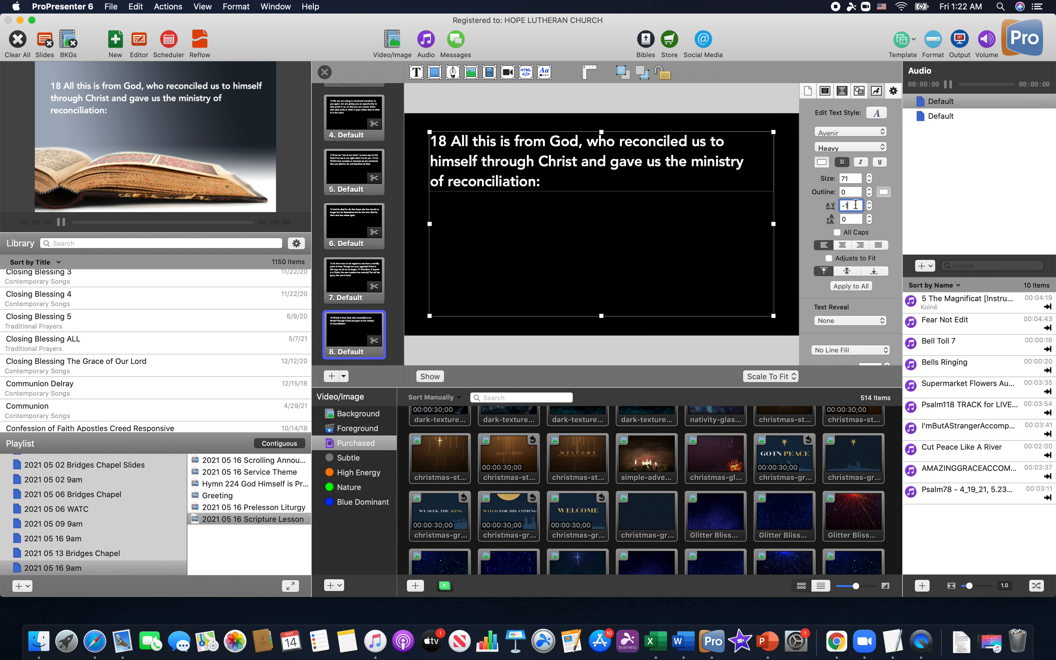
Set the character spacing of all the text on slide 8 to 0 and deselect the text box.
click(462, 156)
drag(432, 139, 581, 175)
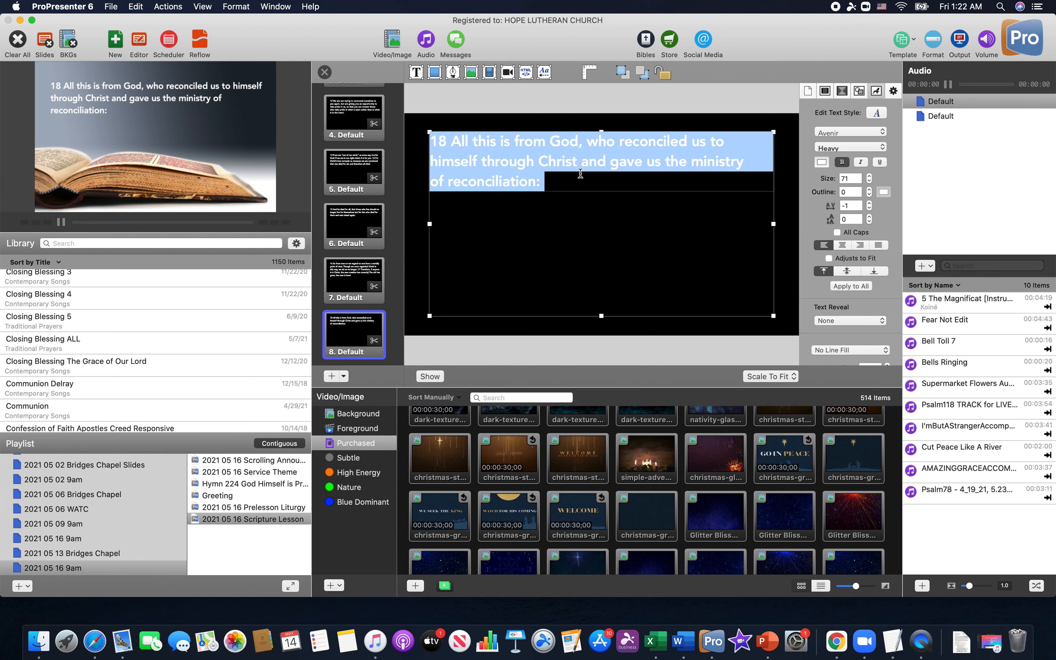
click(869, 203)
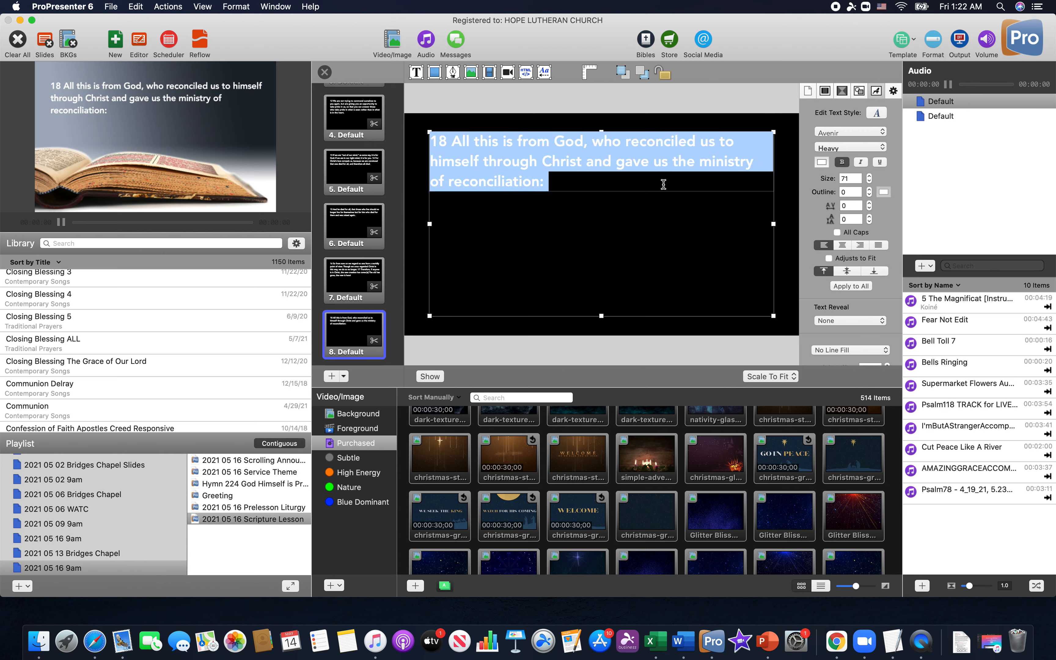
click(638, 102)
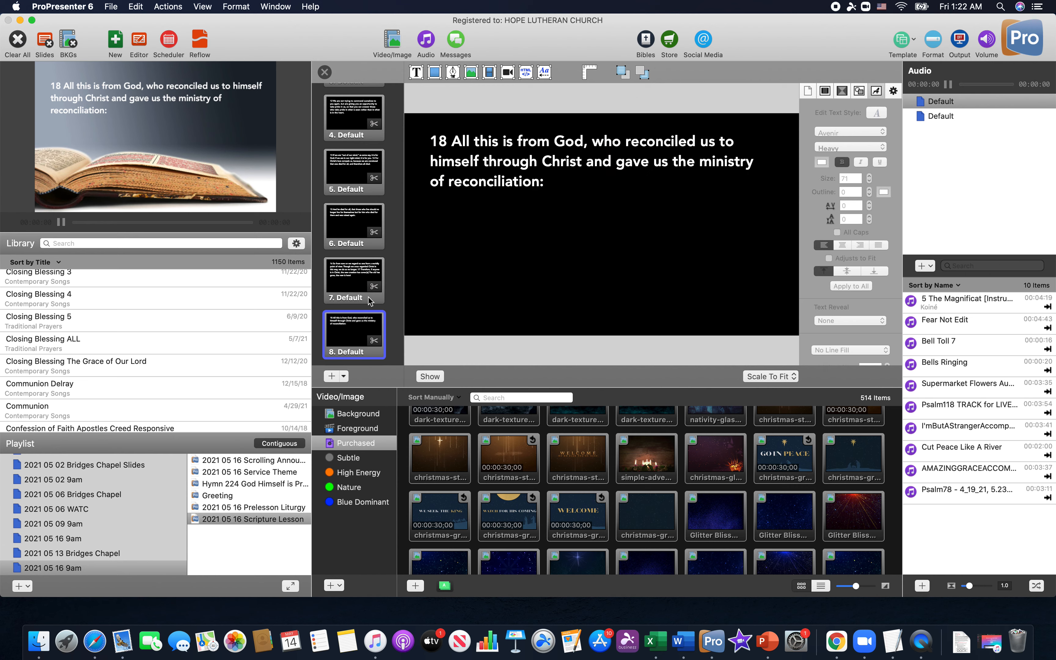
Leave the slide editor and show slides 8 and 9 of the Scripture Lesson on the output.
scroll(371, 324, down, 5)
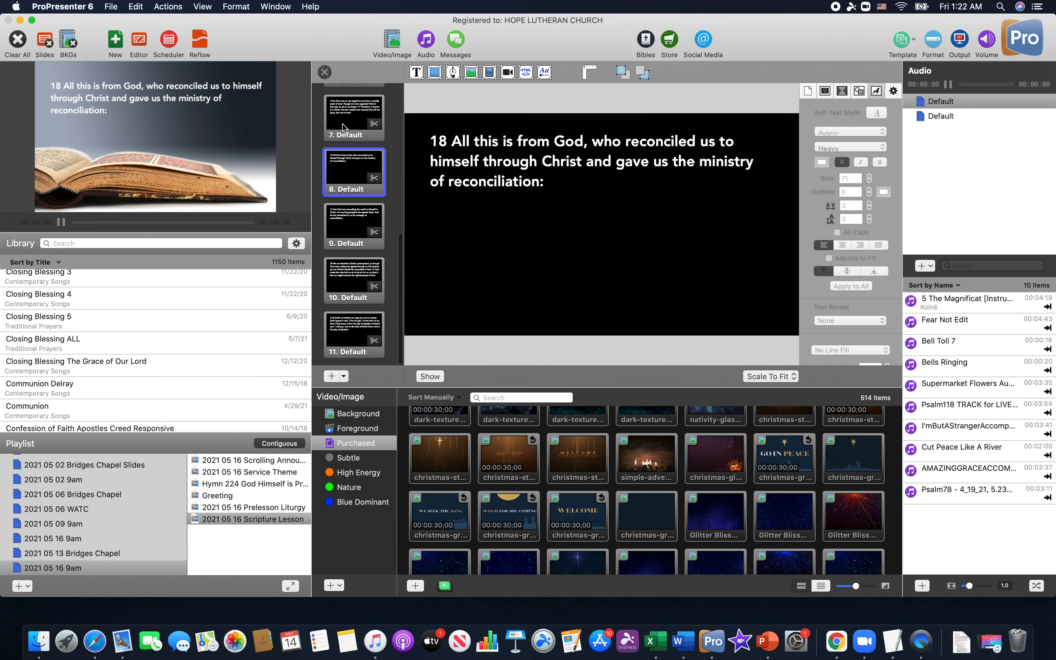
click(324, 72)
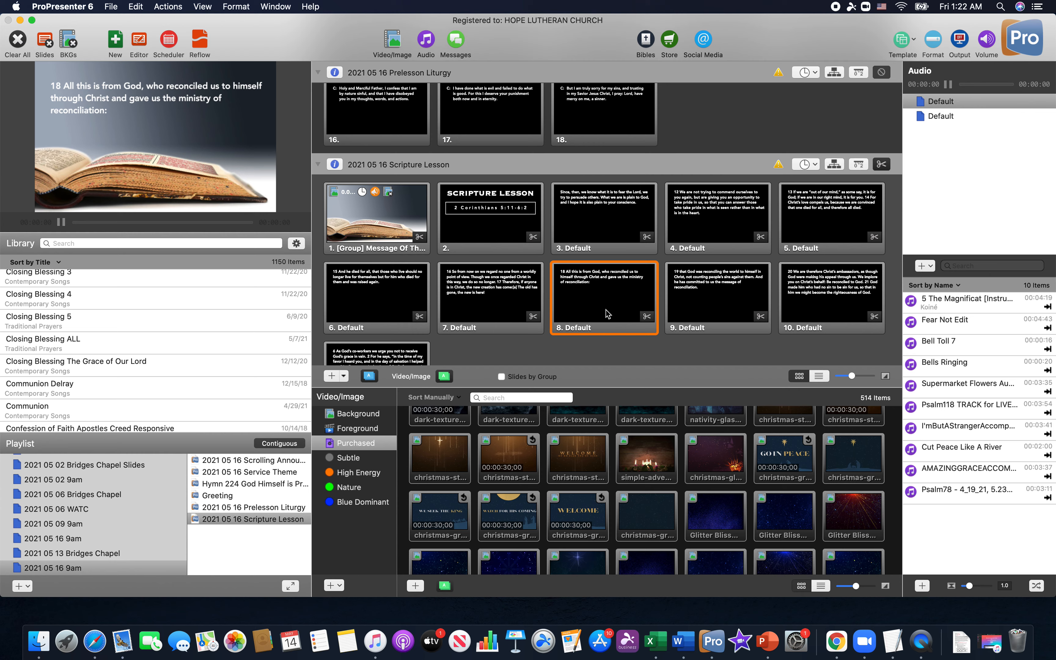
click(619, 306)
click(693, 284)
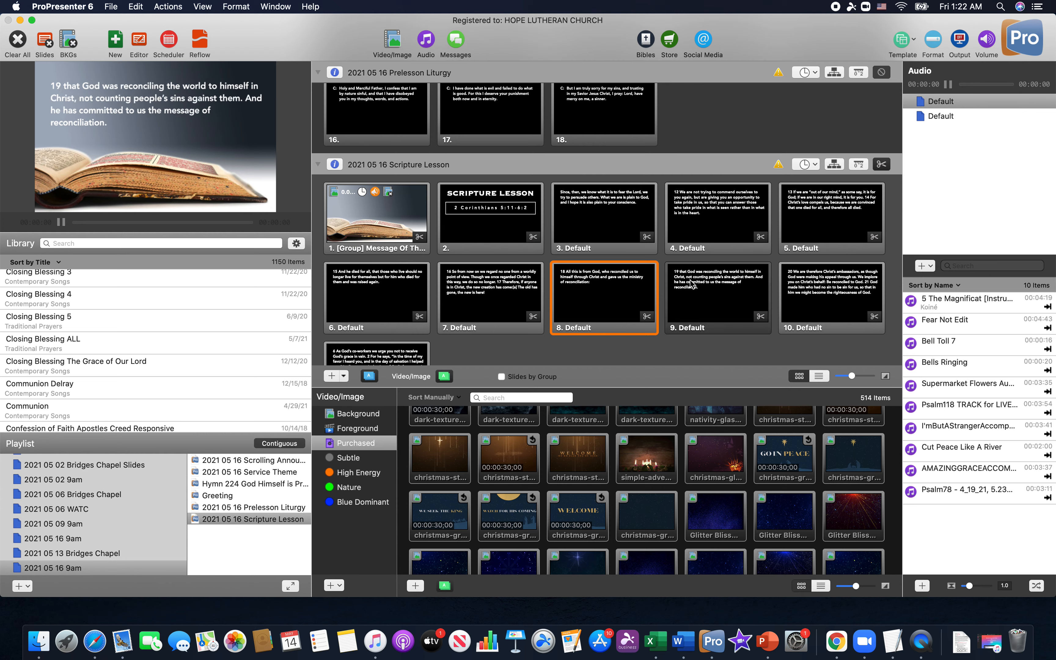
click(729, 300)
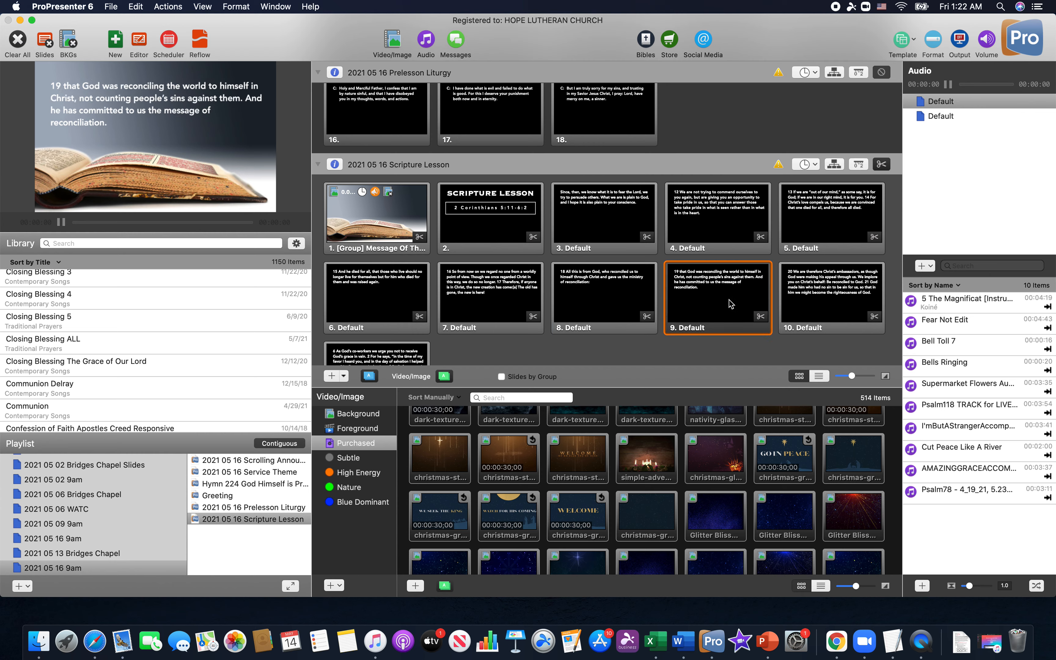
Widen slide 9's text box slightly so "reconciliation." fits on the third line, and close the slide editor.
click(139, 42)
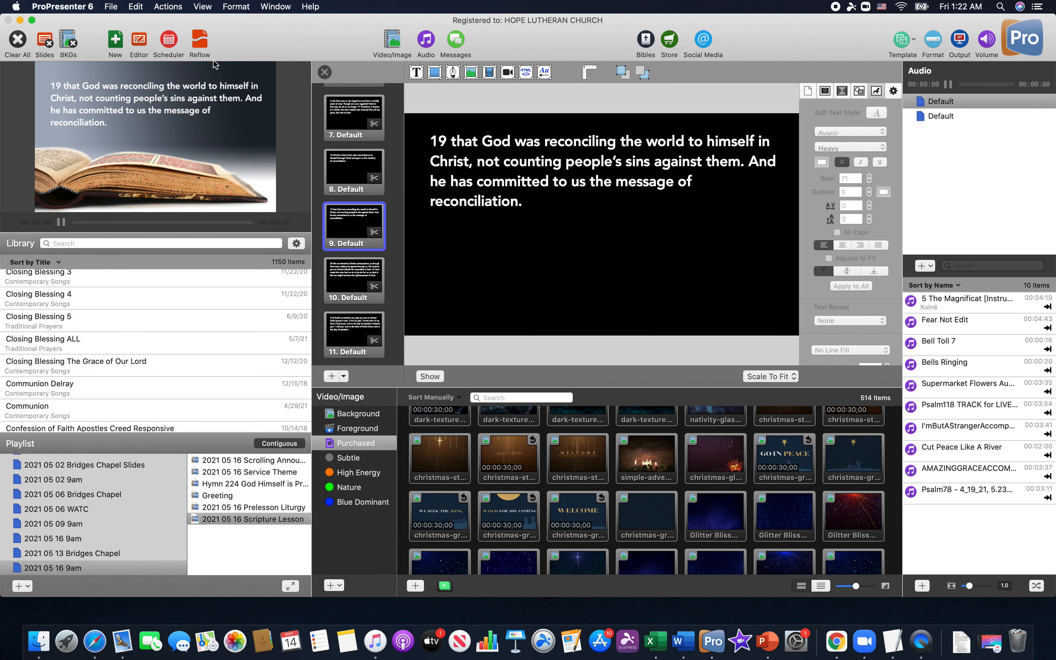
click(567, 189)
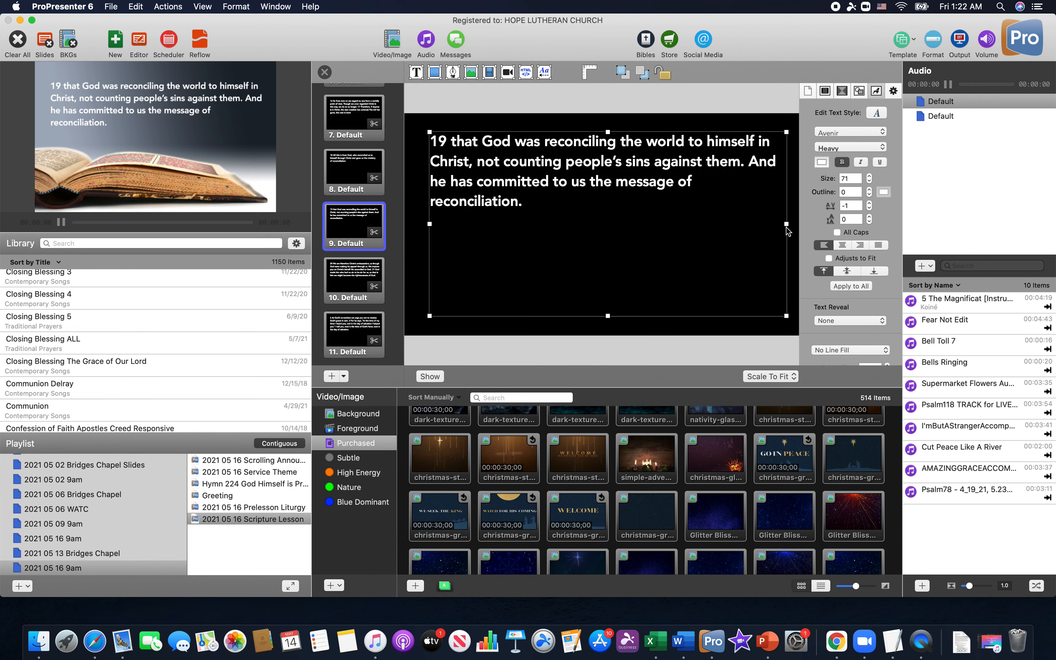
drag(786, 224, 794, 225)
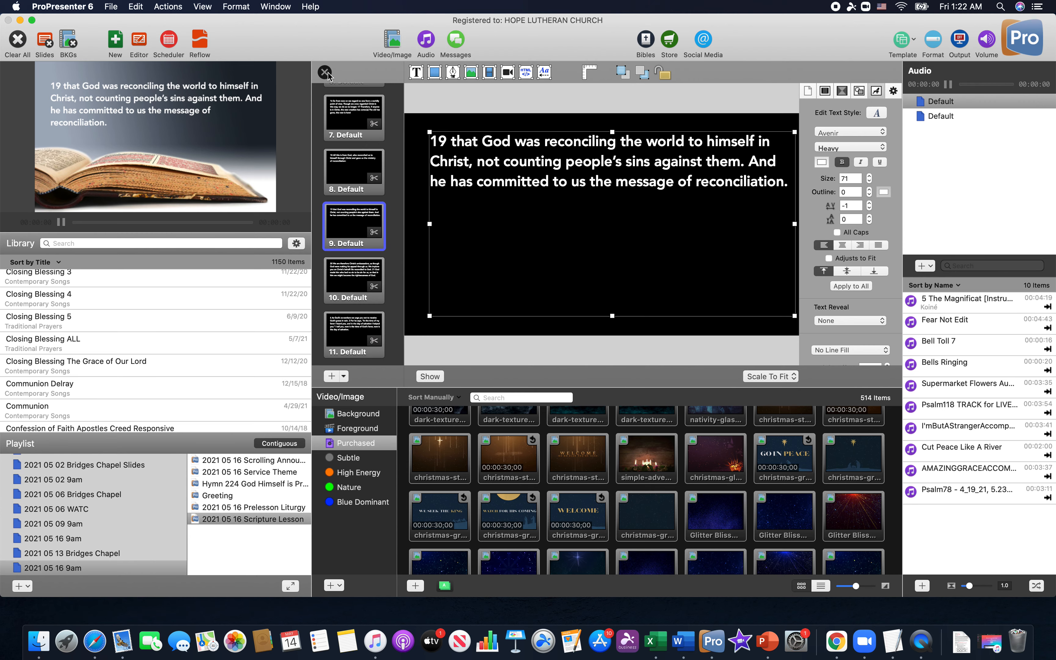
click(325, 72)
Show slides 10 and 11 of the Scripture Lesson on the output to check their text layout.
click(820, 298)
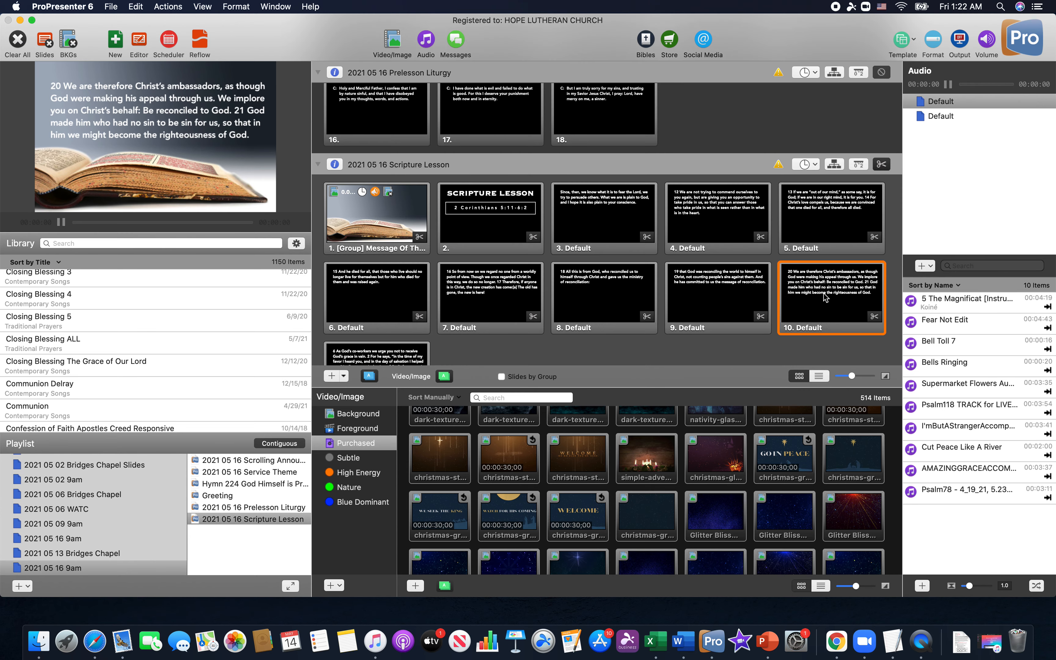
click(408, 360)
scroll(407, 361, down, 3)
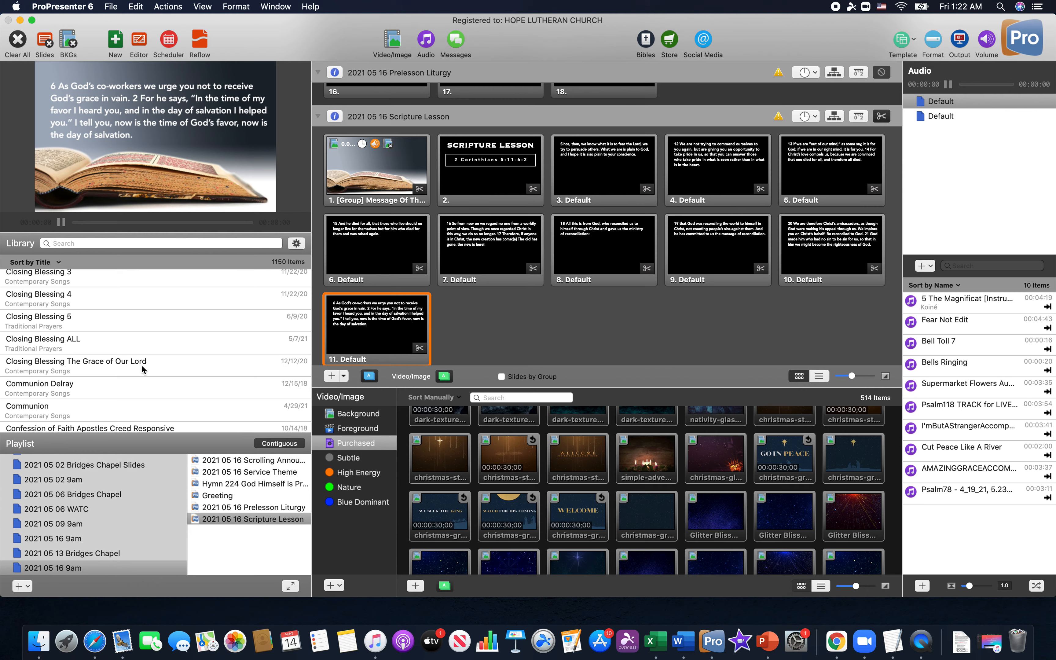
Browse the library to the Confession of Faith presentations.
scroll(141, 365, down, 4)
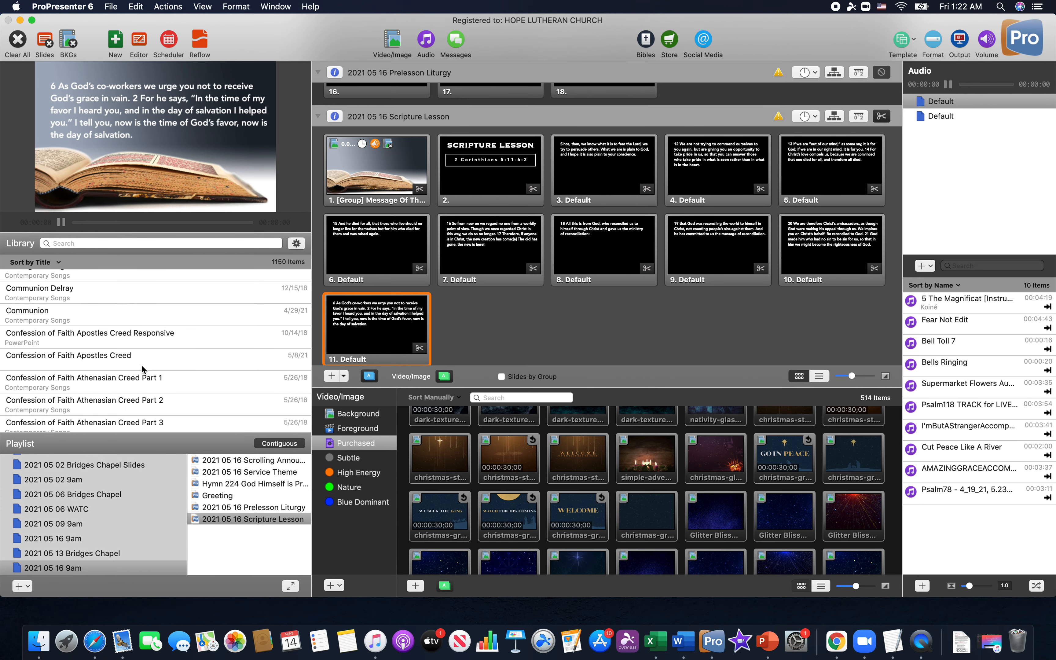